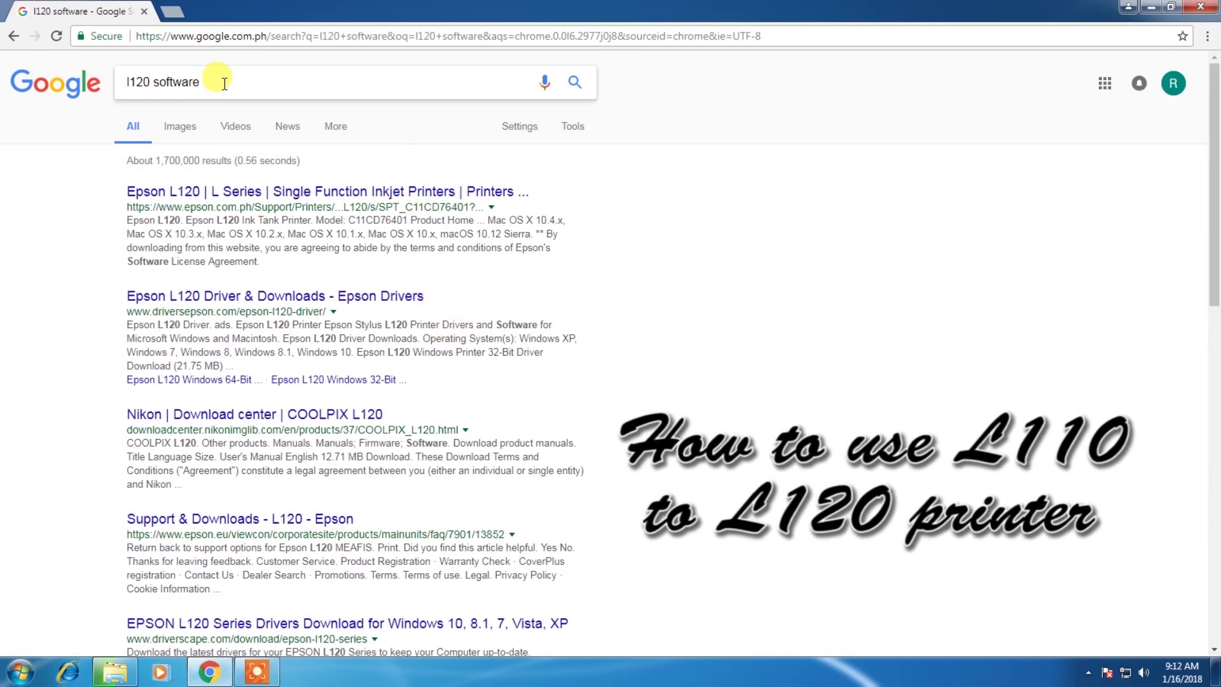
# Search Google for 'l120 software' and open the Epson L120 Driver & Downloads result
pyautogui.moveTo(224, 83); pyautogui.dragTo(109, 82)
pyautogui.write('l')
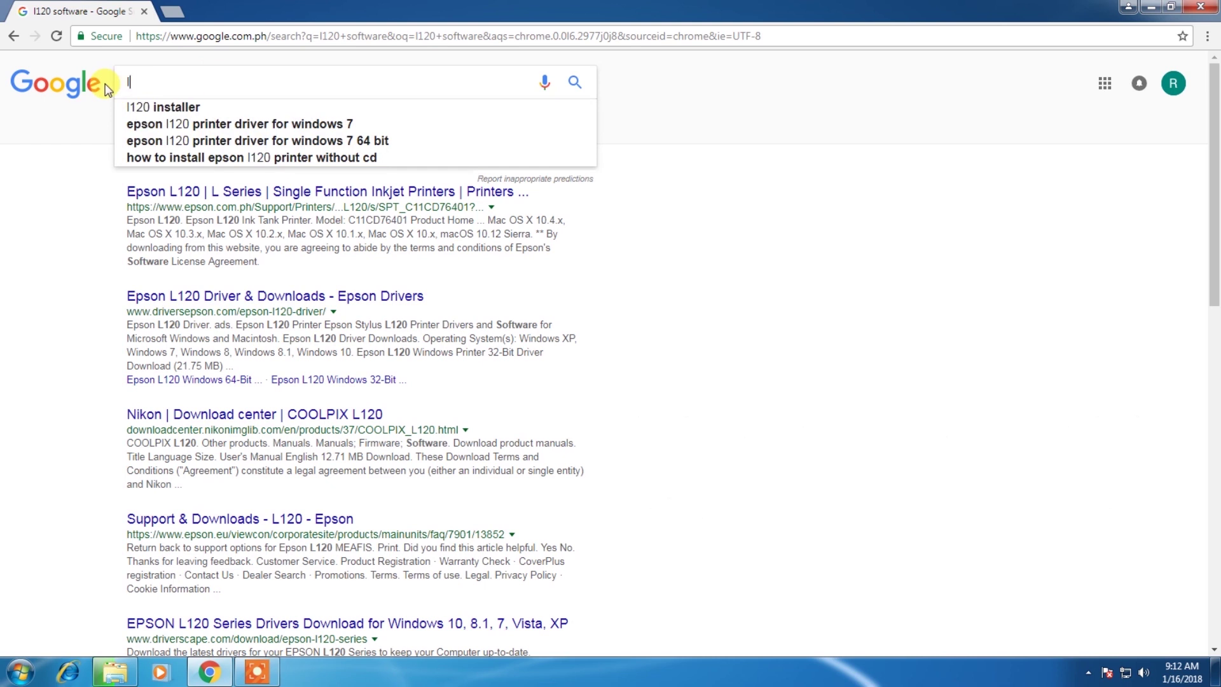
pyautogui.write('120 ')
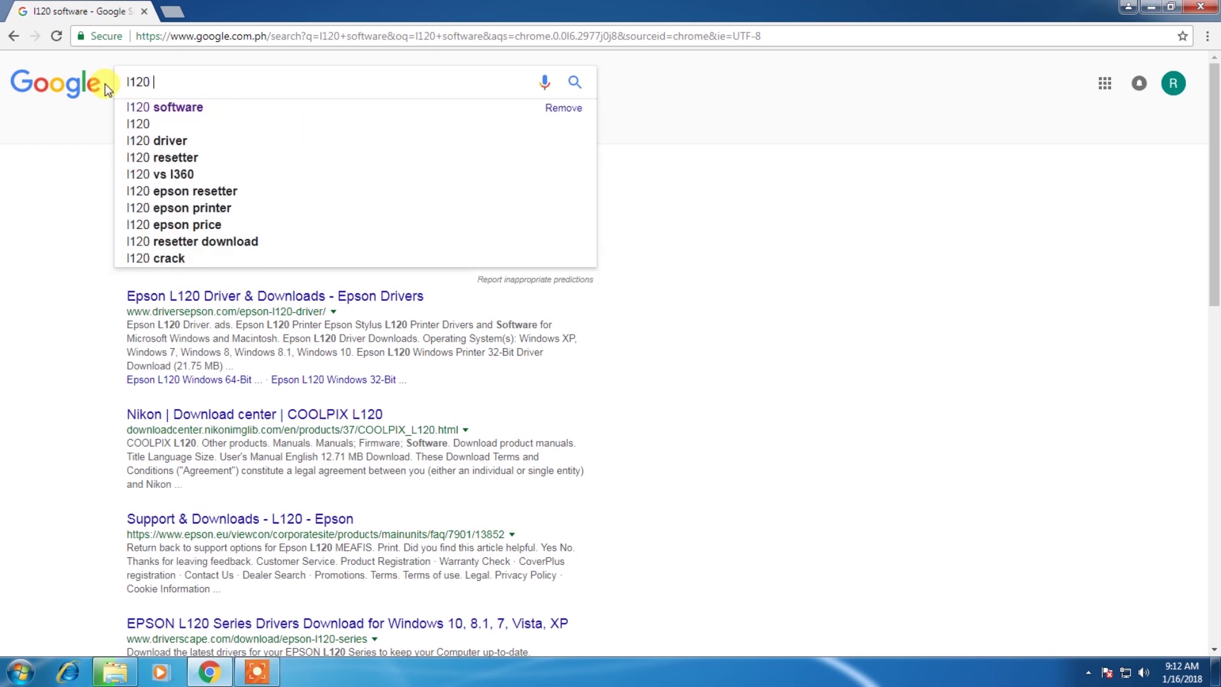
pyautogui.write('software')
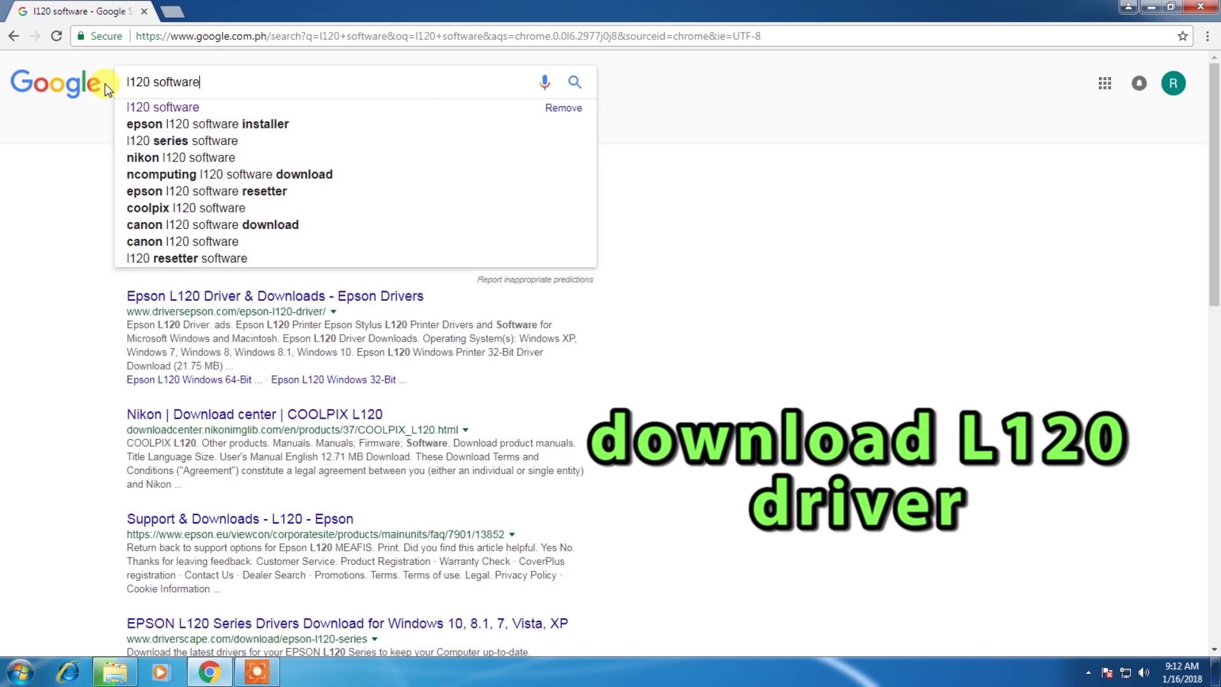
pyautogui.press('Return')
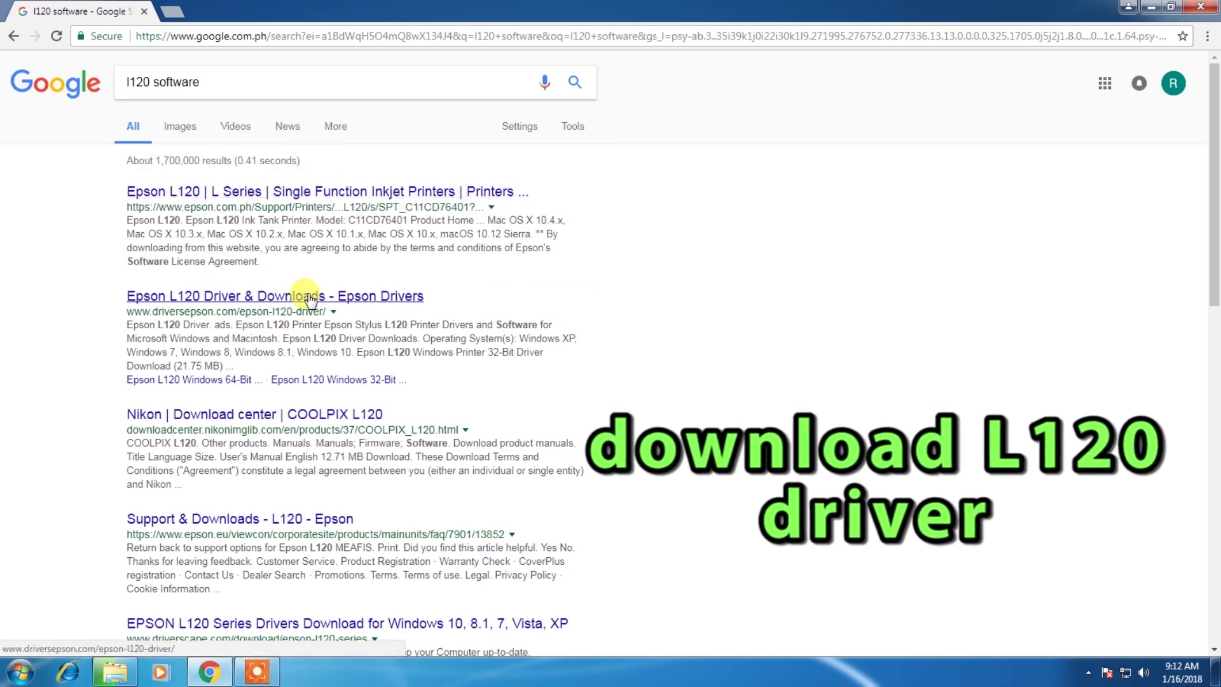
pyautogui.click(313, 294)
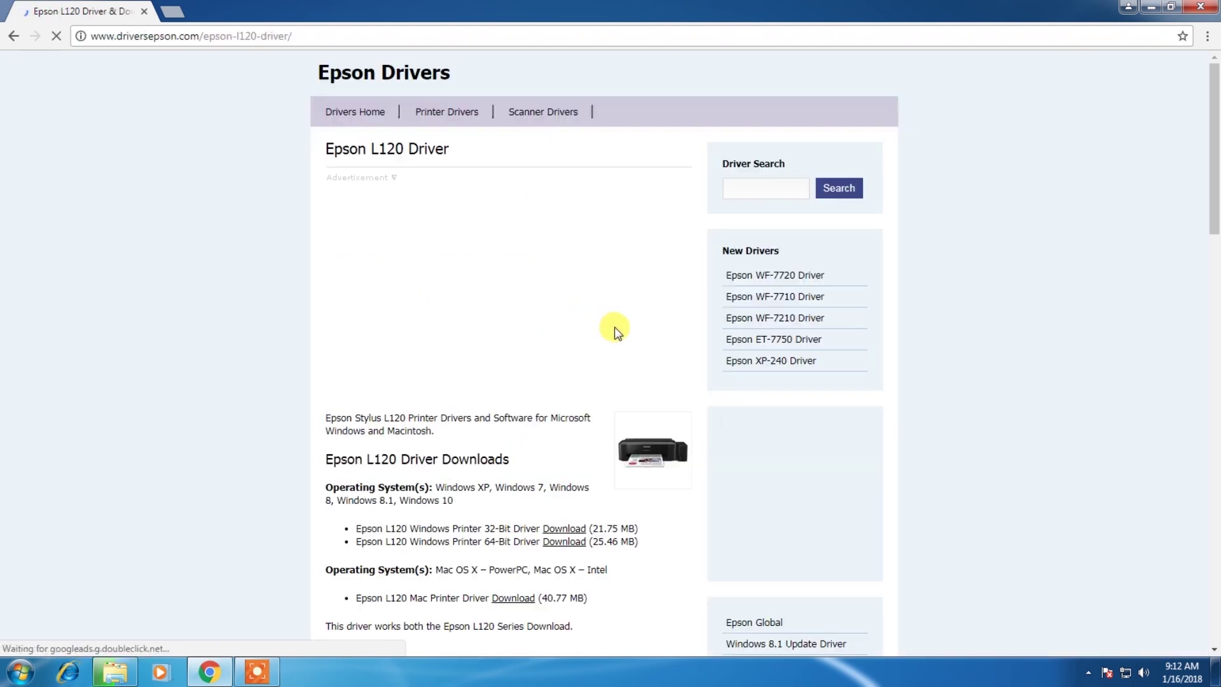
# Download the L120 64-bit driver L120_x64_211UsHomeExportAsiaML.exe and enter 'l110 software' in a new tab
pyautogui.scroll(-3, 500, 483)
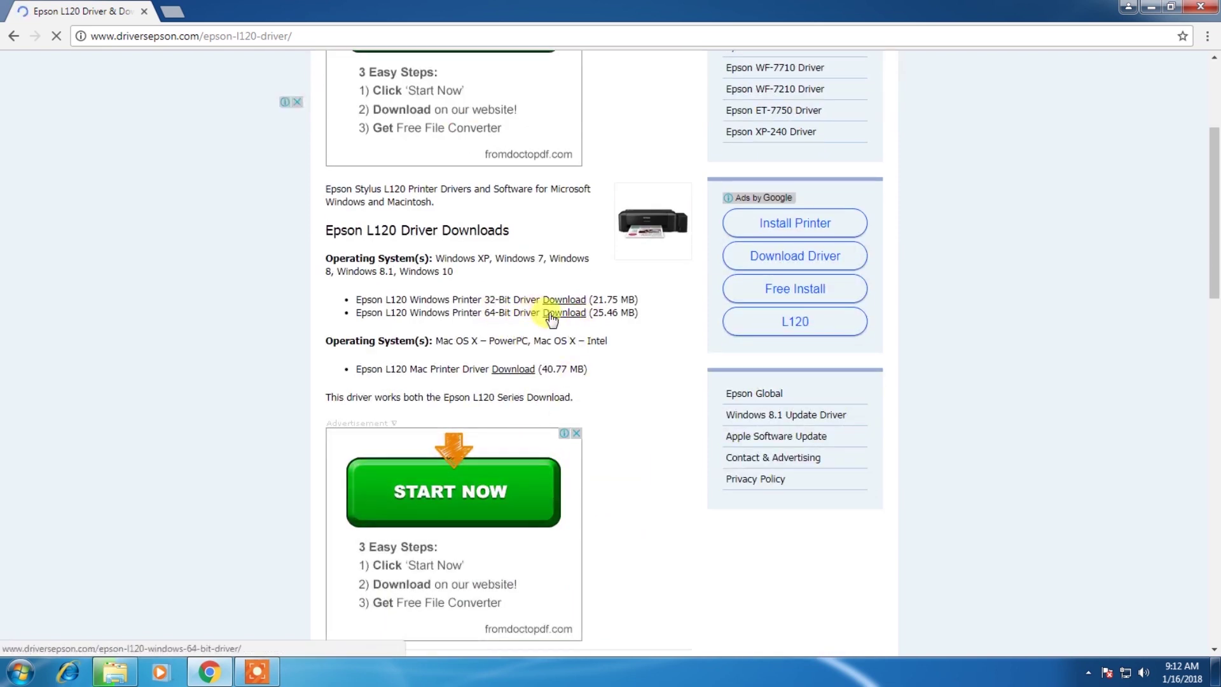
pyautogui.click(564, 314)
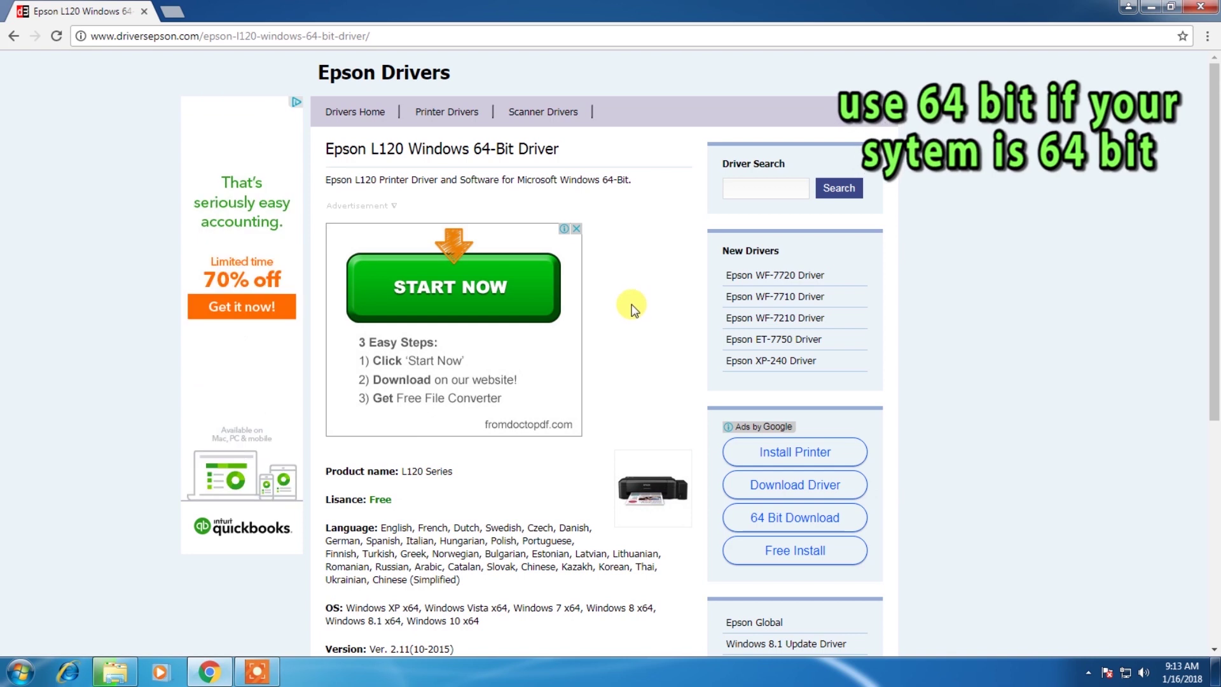
pyautogui.scroll(-3, 602, 303)
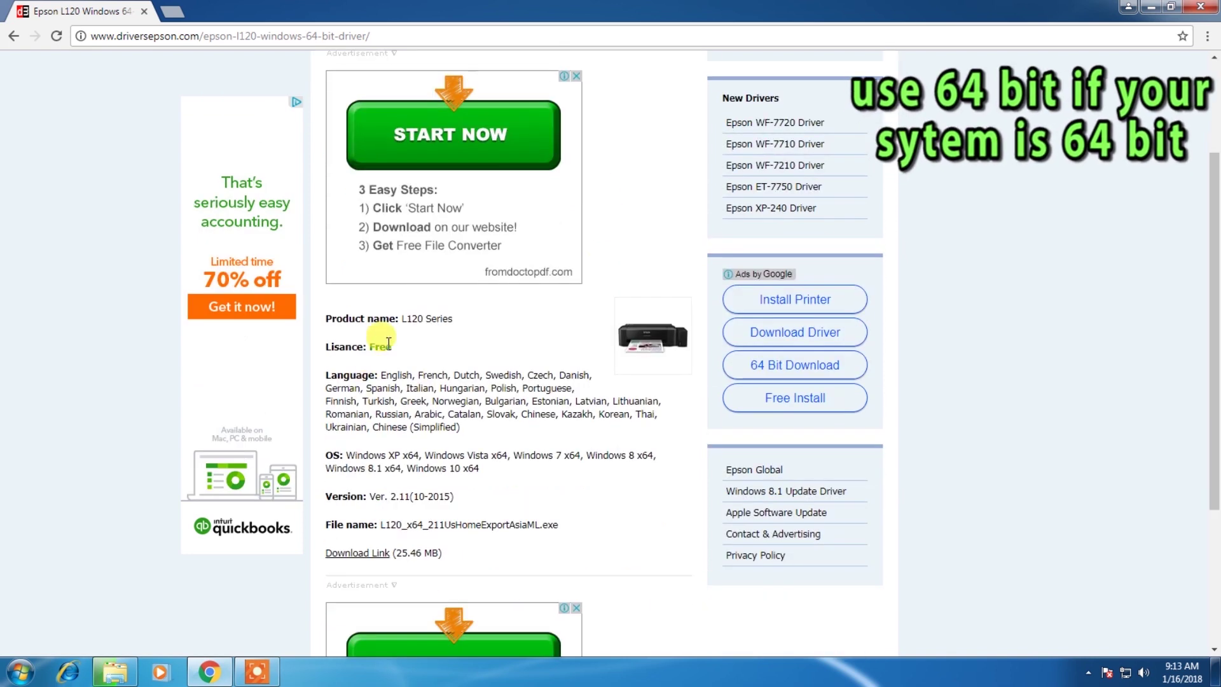
pyautogui.click(357, 552)
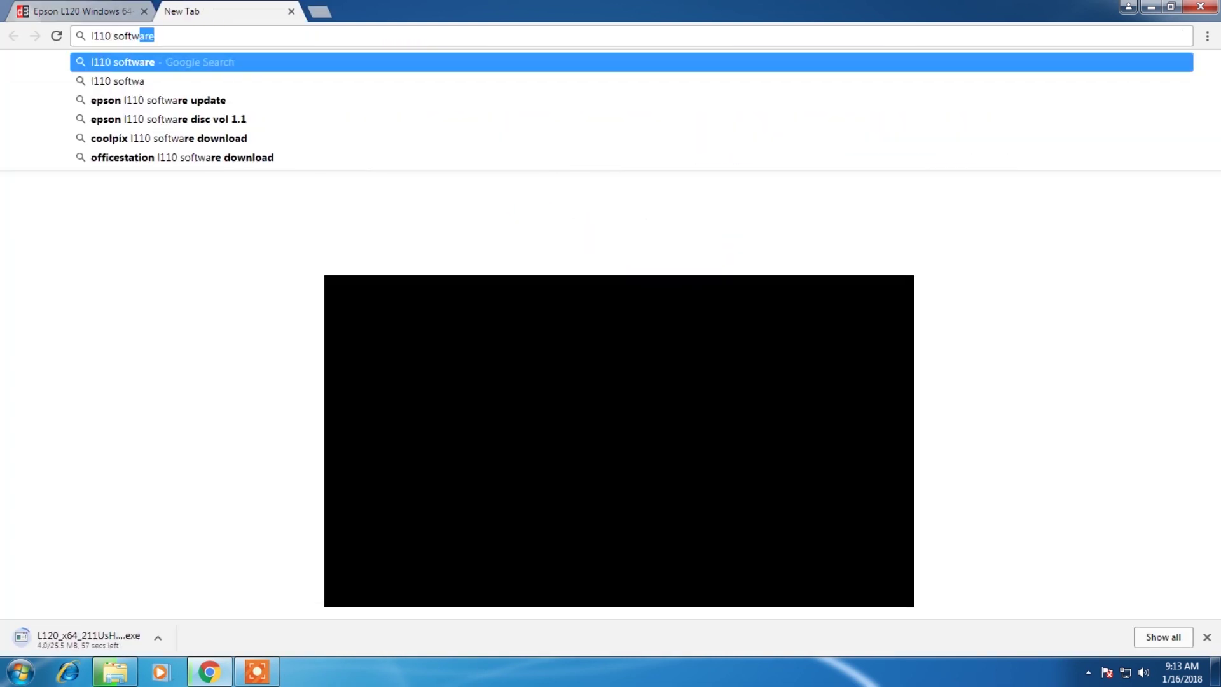
pyautogui.write('are')
# Open the driversepson L110 page and download the 64-bit driver L110_x64_153UsHomeExportAsiaML_MP.exe
pyautogui.press('Return')
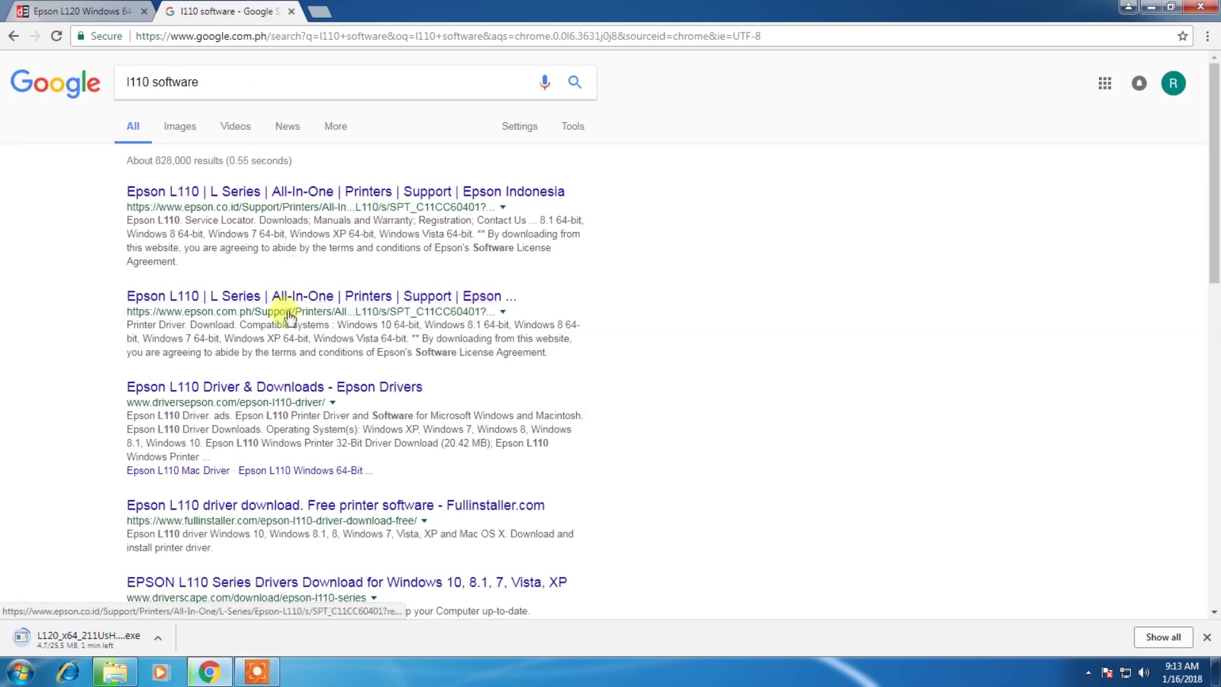
pyautogui.click(289, 389)
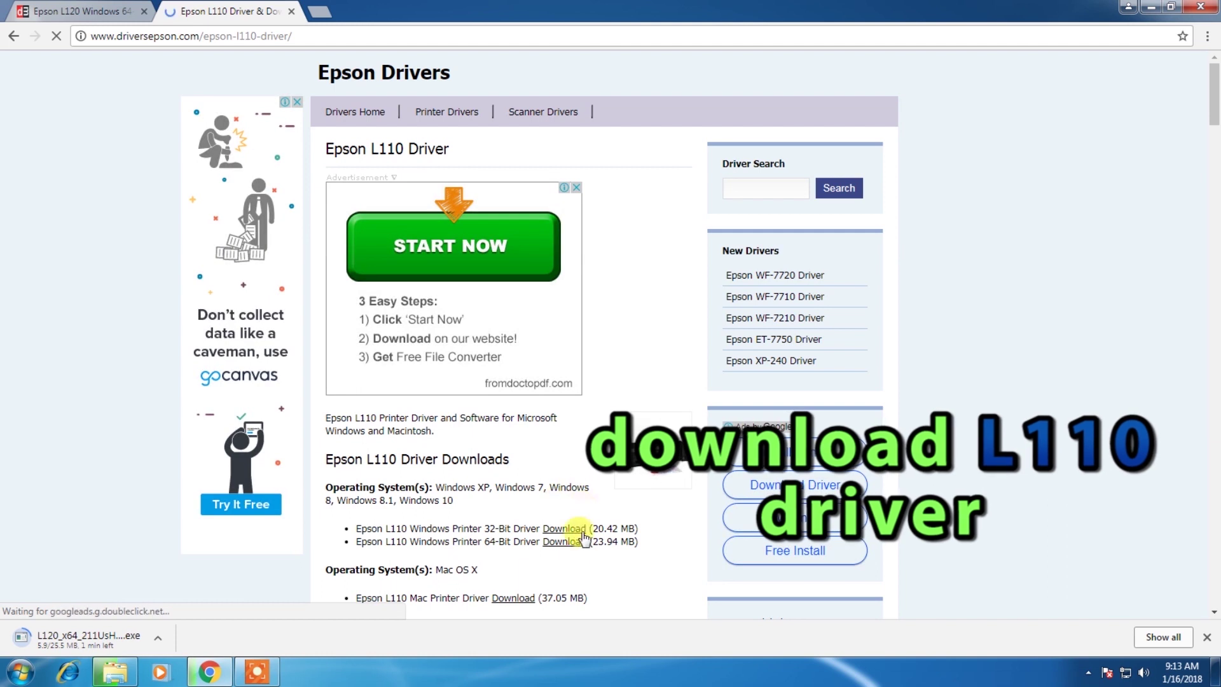
pyautogui.click(566, 542)
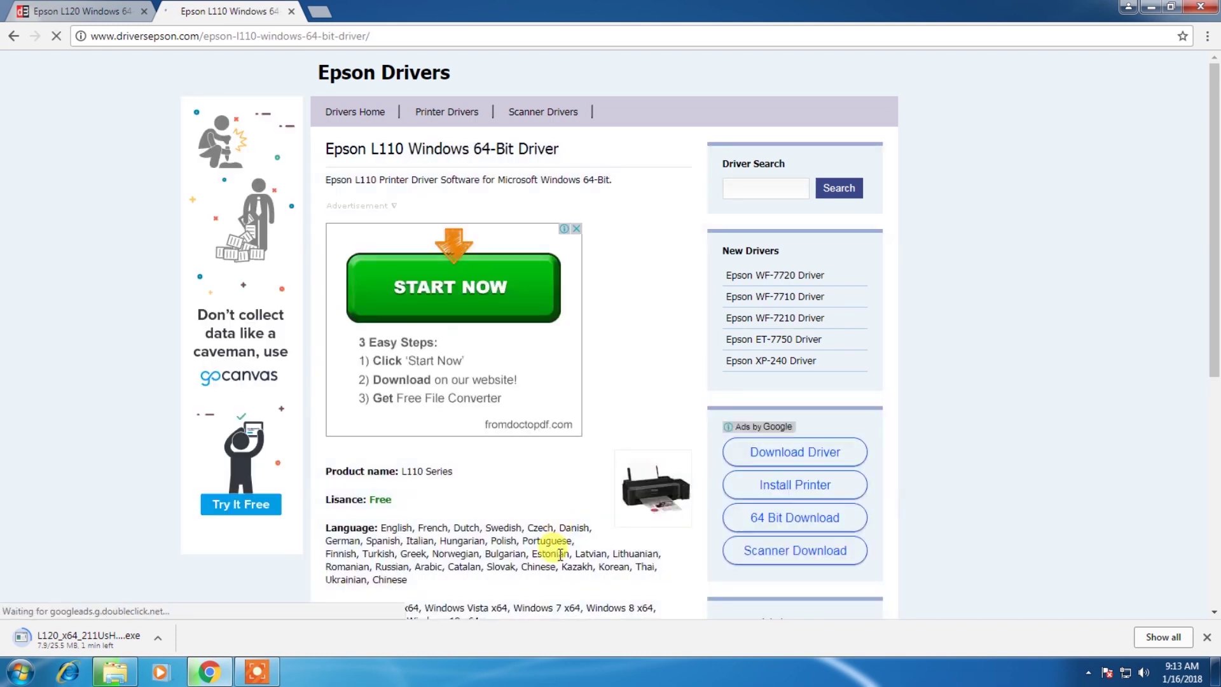
pyautogui.scroll(-4, 483, 502)
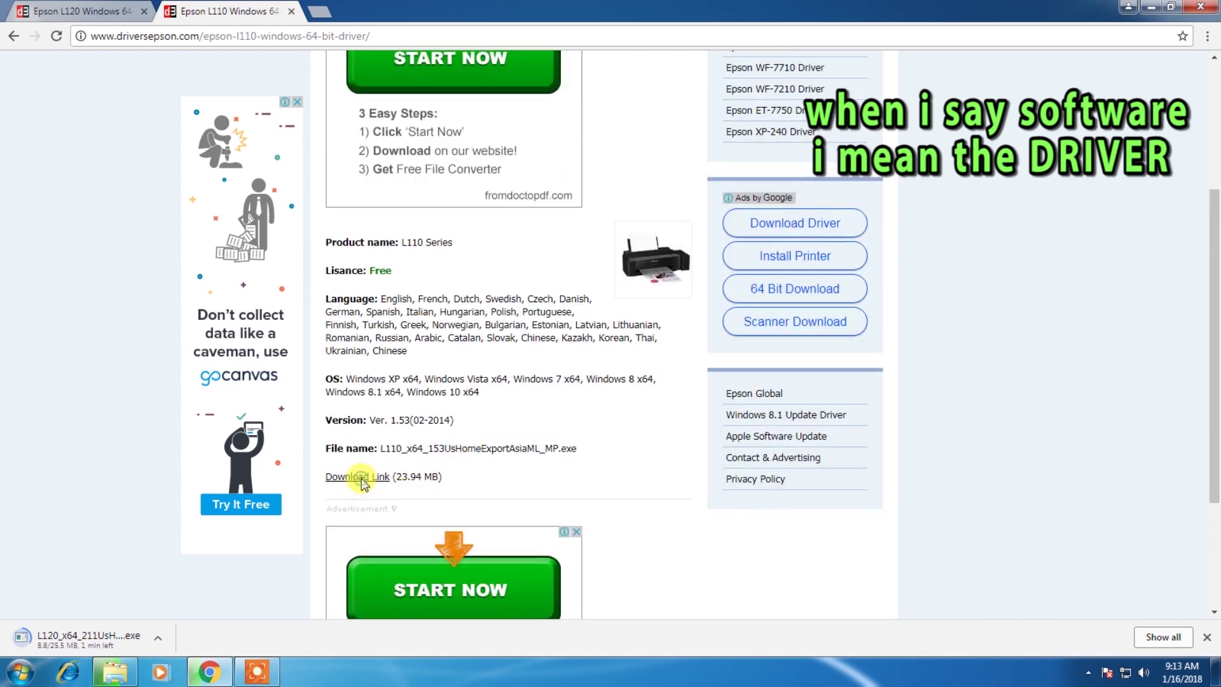
pyautogui.click(361, 478)
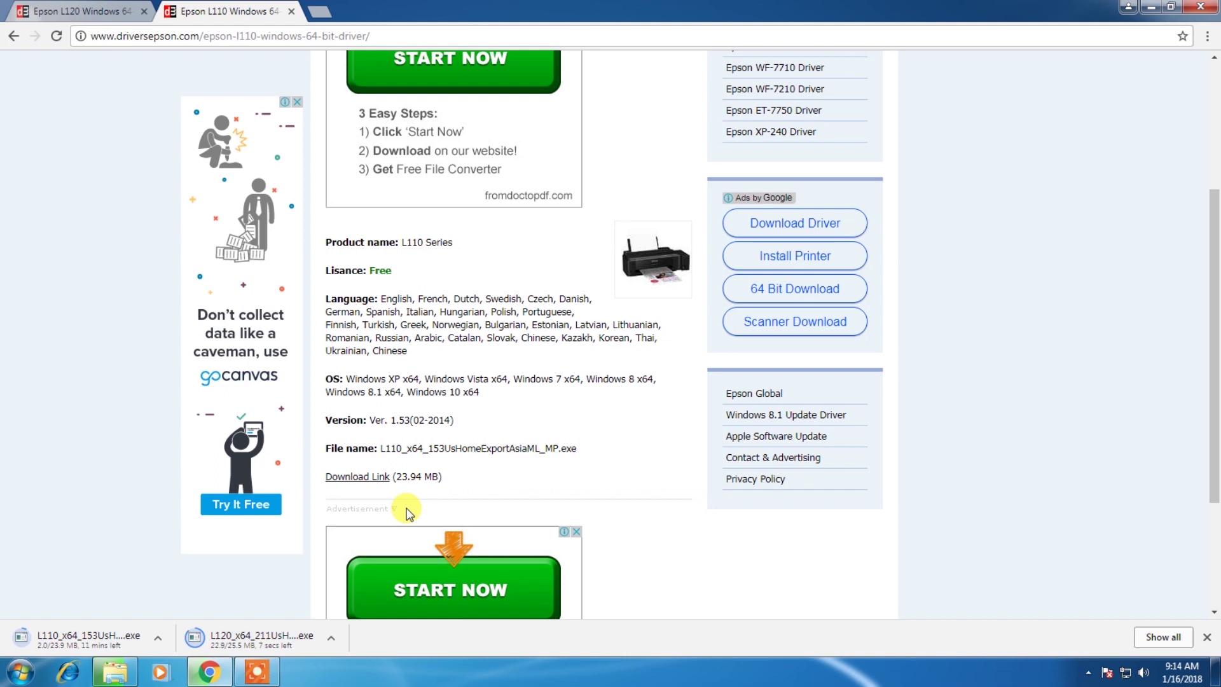
# Run the L120 installer, choosing EPSON L120 Series, English, and agreeing to the licence
pyautogui.click(273, 636)
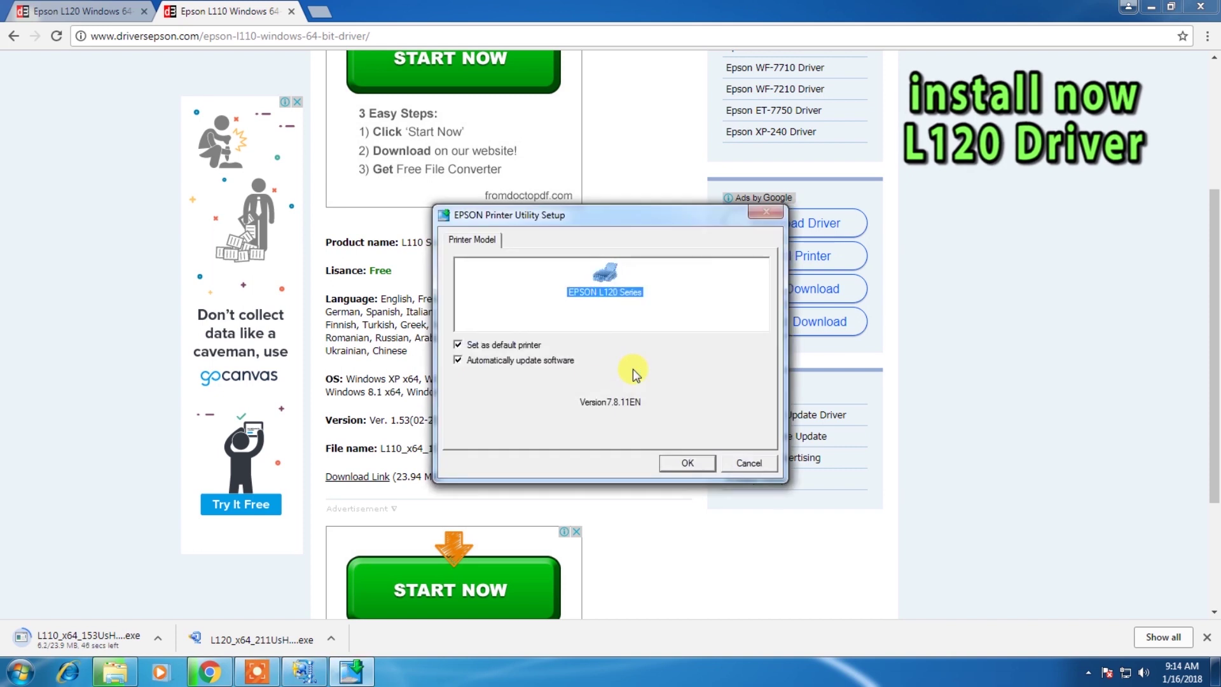
pyautogui.click(679, 463)
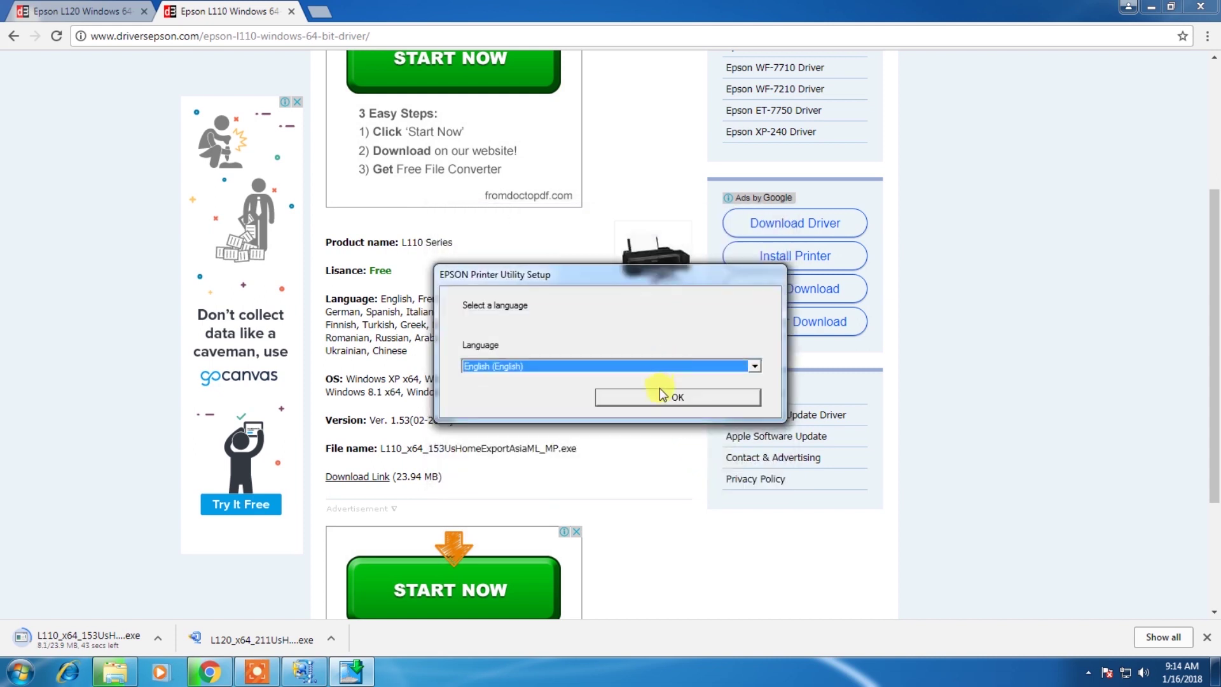
pyautogui.click(664, 395)
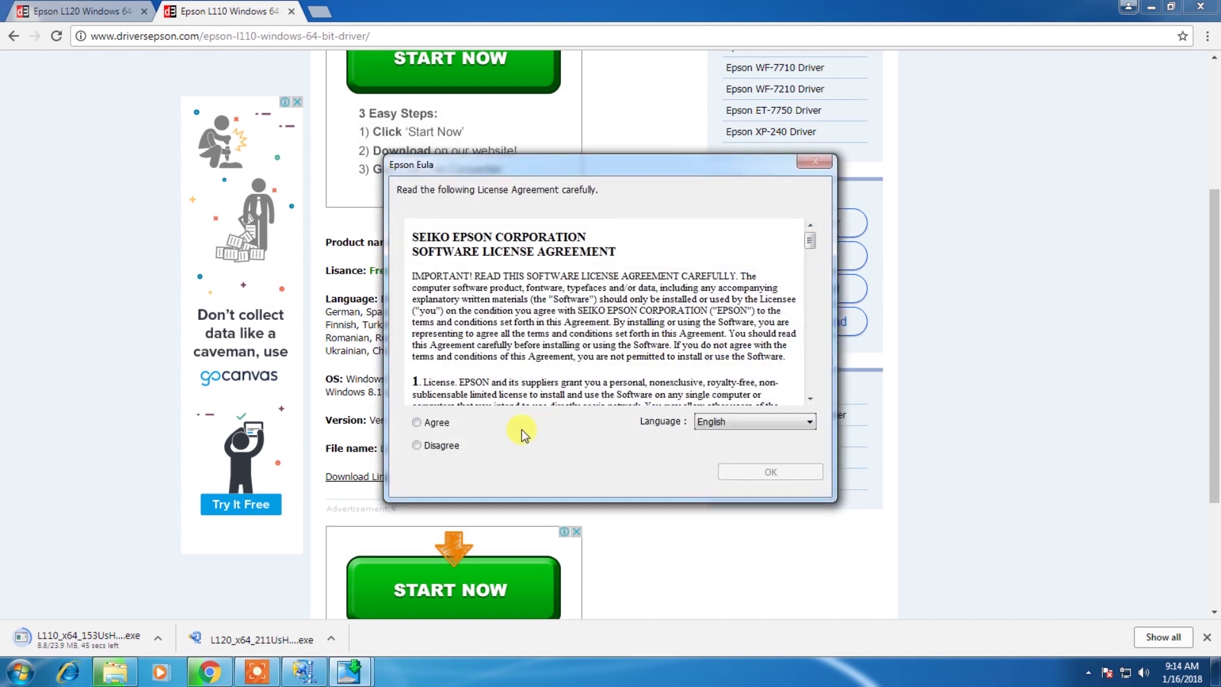
pyautogui.click(797, 471)
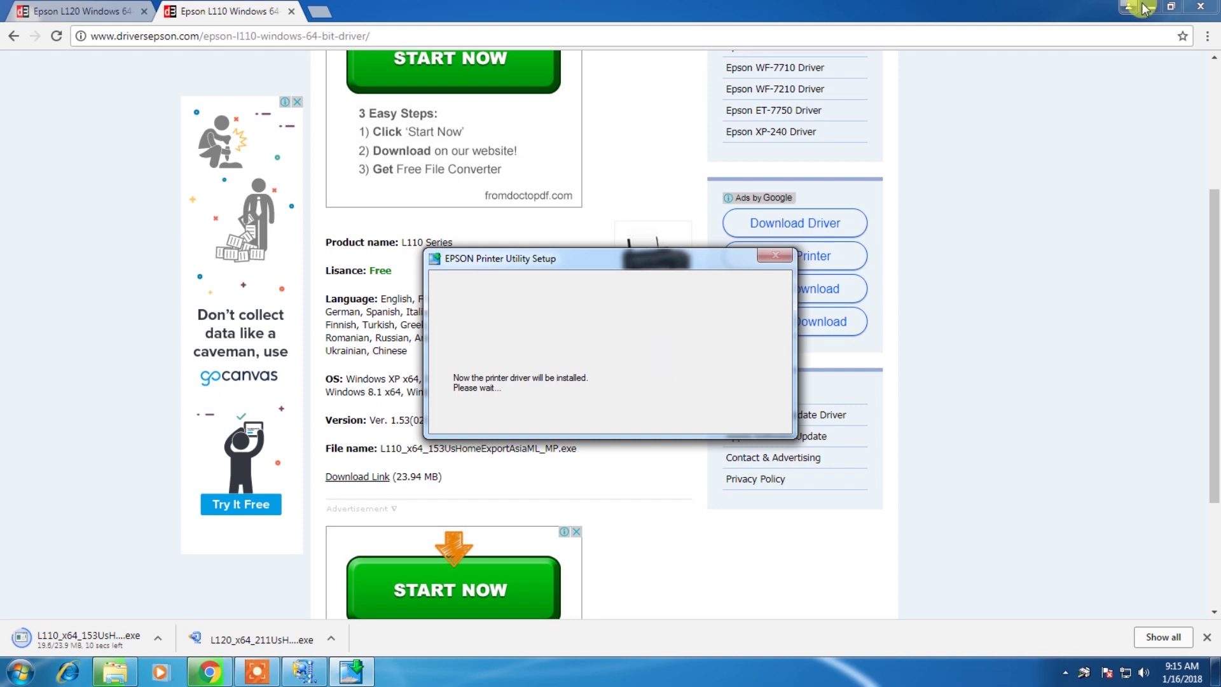
# Refresh the desktop during installation, then dismiss the installation-complete message
pyautogui.press('super+d')
pyautogui.rightClick(829, 157)
pyautogui.click(862, 200)
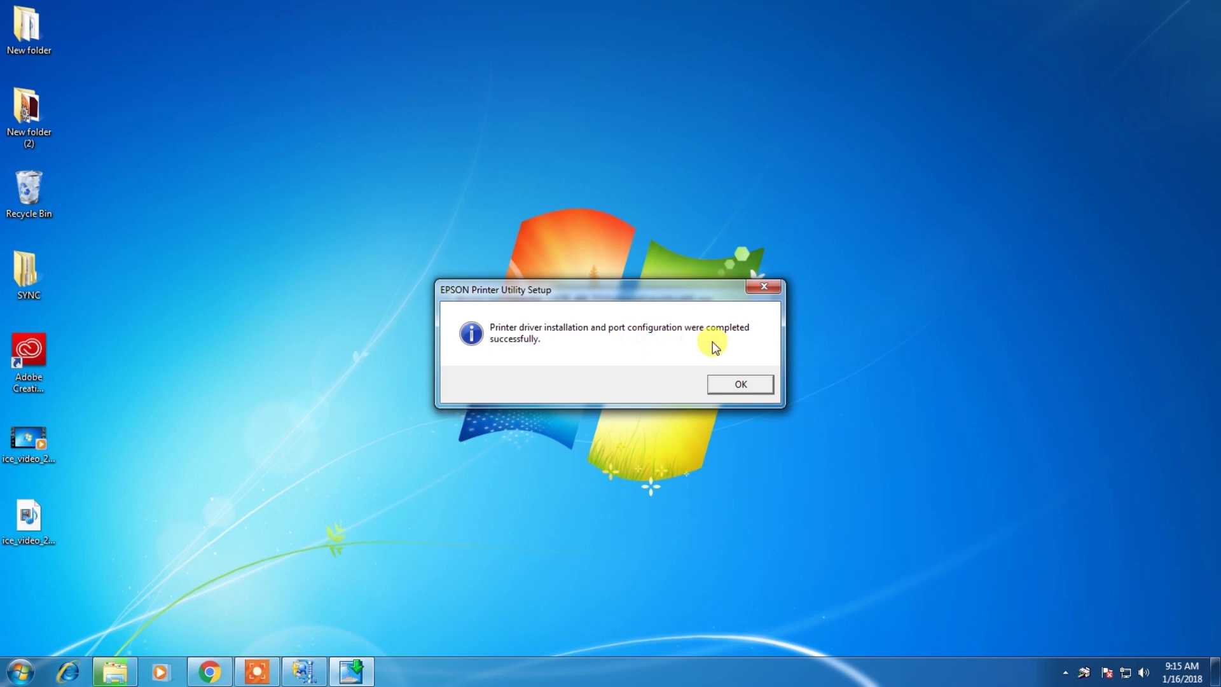
pyautogui.click(750, 384)
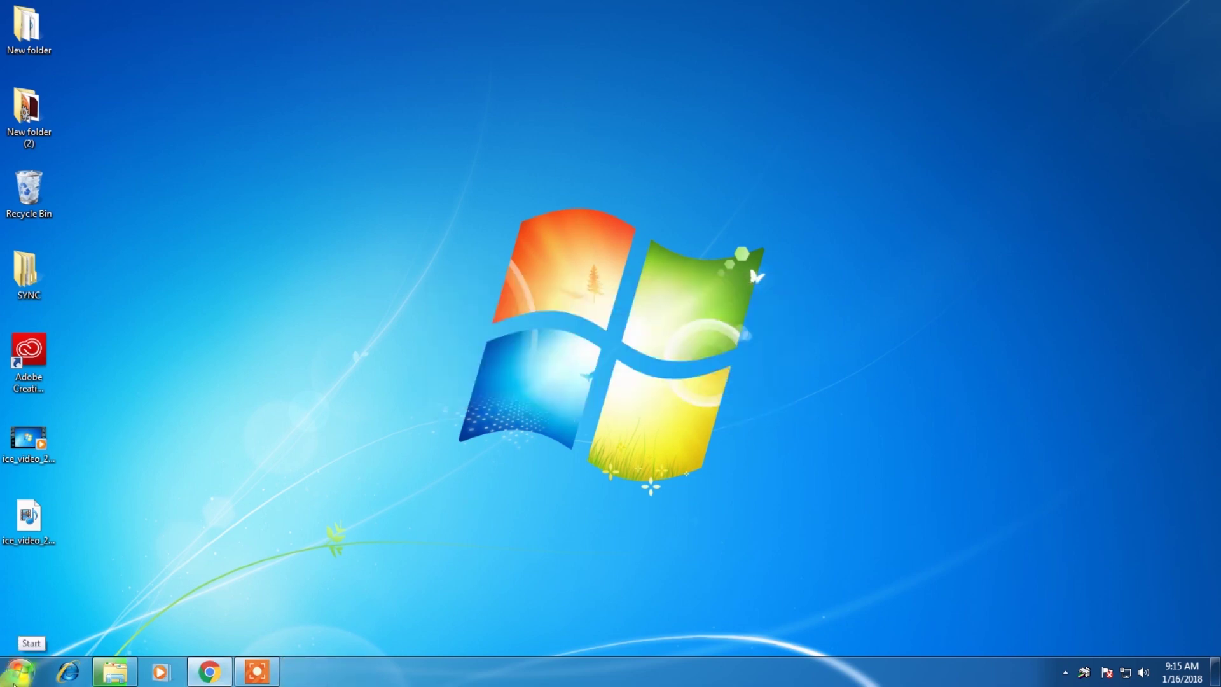
# Open the Pictures library and start printing Subscribed.png
pyautogui.click(19, 671)
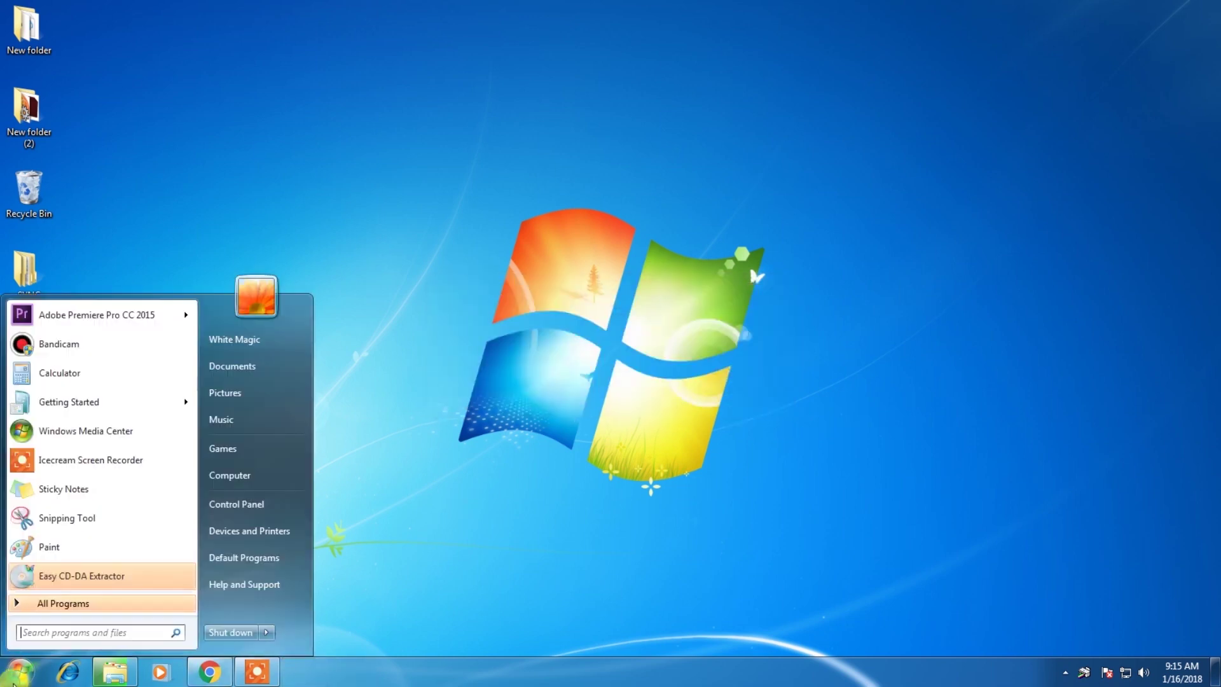
pyautogui.click(253, 398)
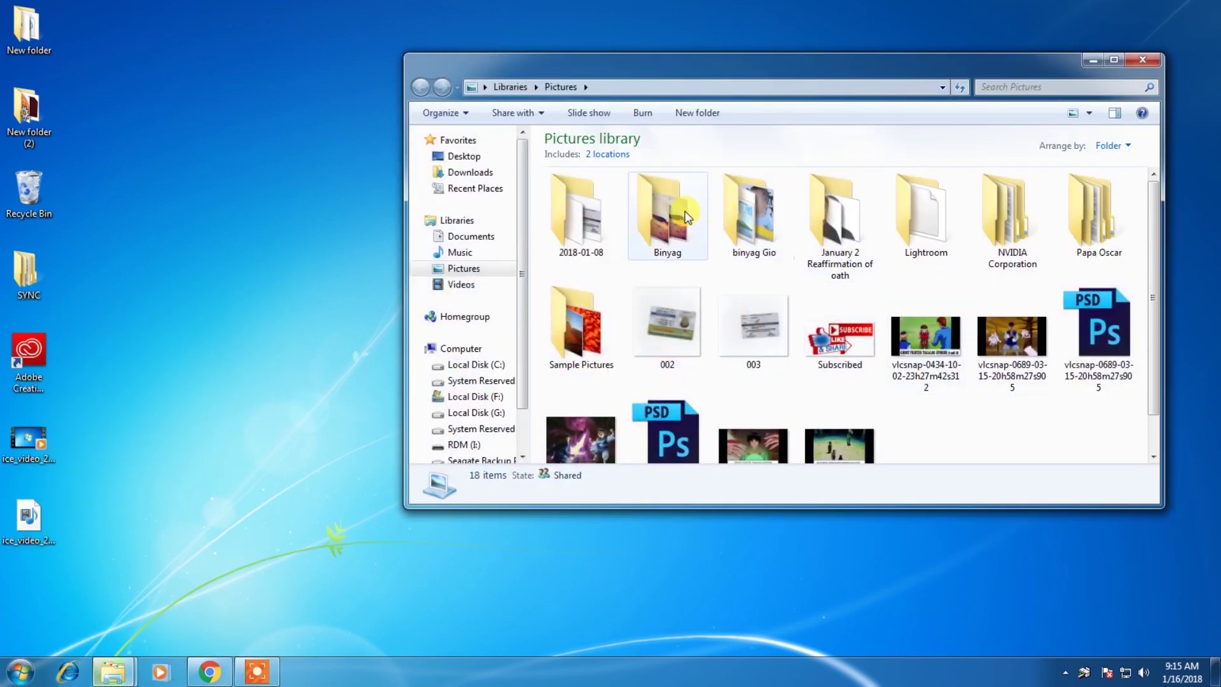
pyautogui.click(764, 333)
pyautogui.rightClick(763, 332)
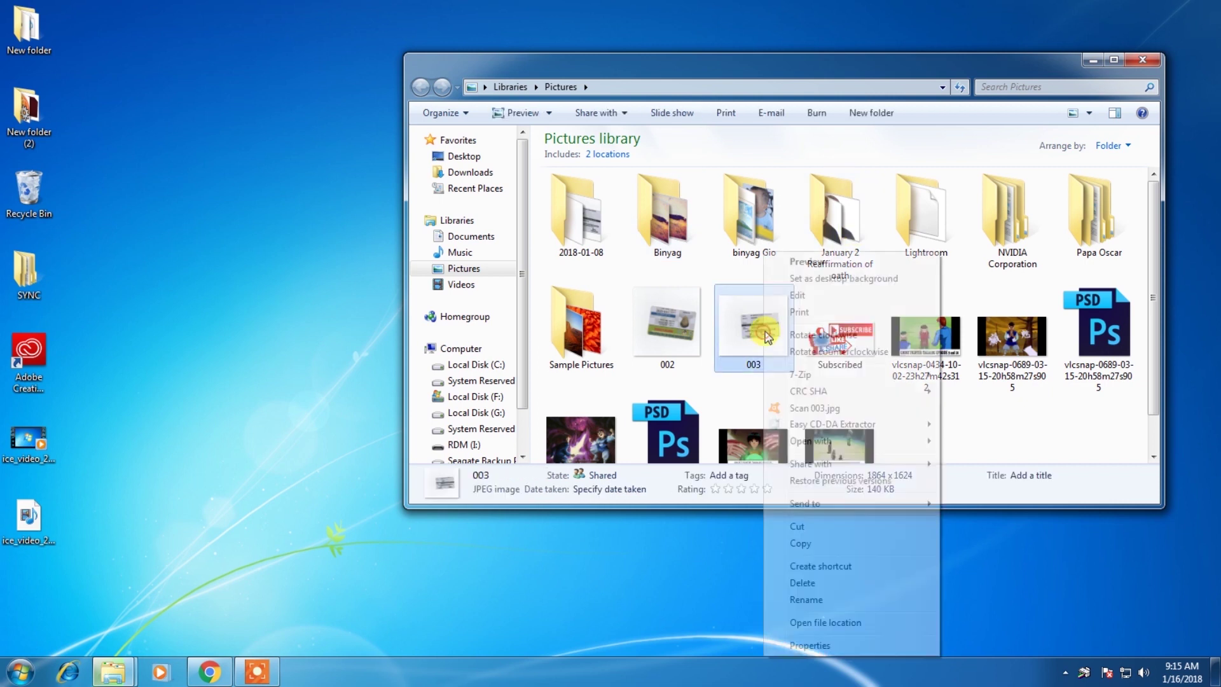
pyautogui.click(1063, 401)
pyautogui.rightClick(852, 347)
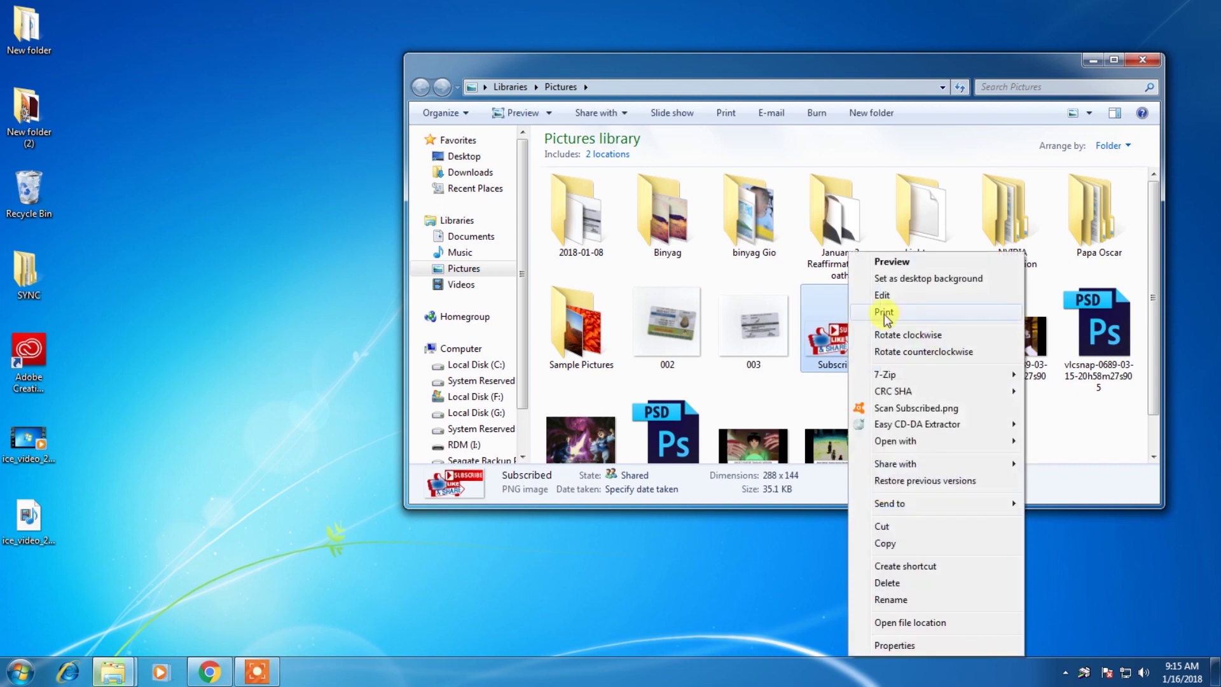
pyautogui.click(886, 313)
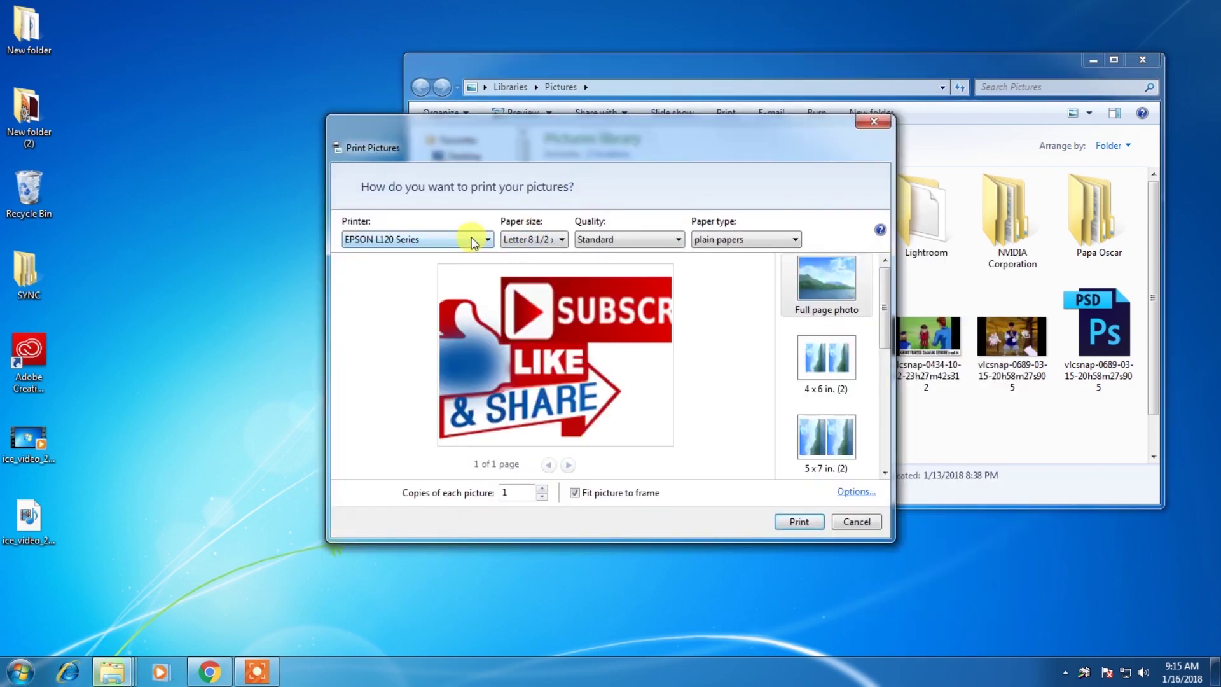
# Keep EPSON L120 Series as the printer and open its Printer Properties from Options
pyautogui.click(472, 244)
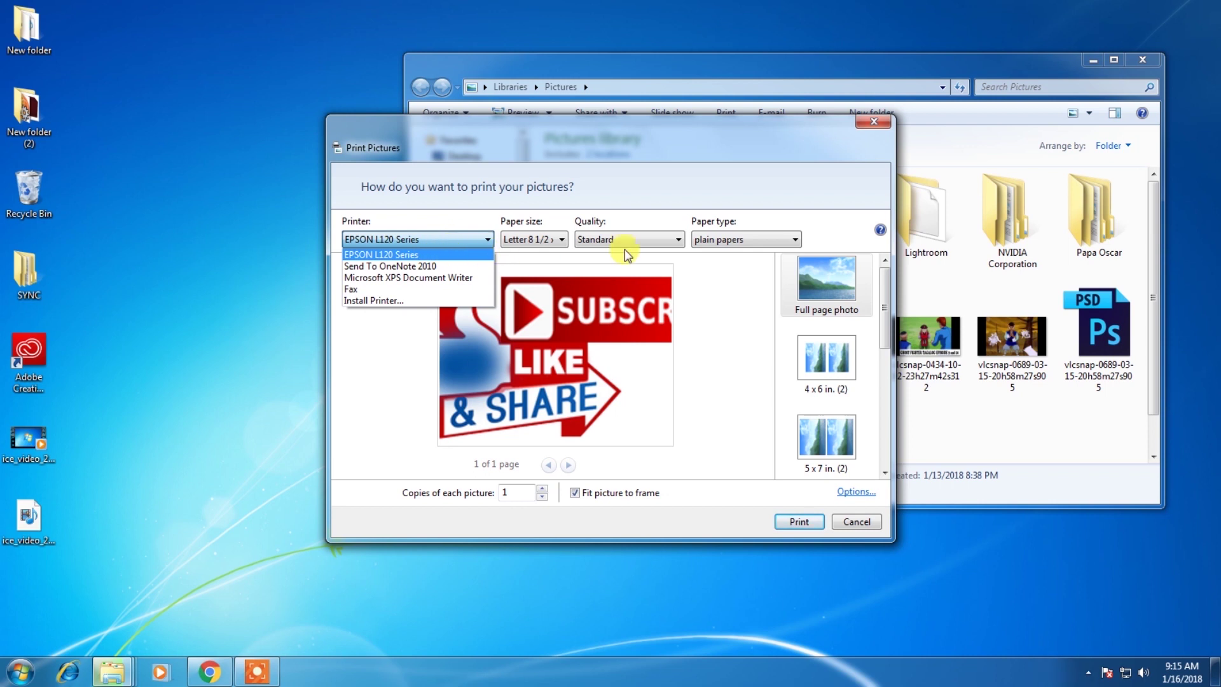
pyautogui.click(661, 248)
pyautogui.click(665, 240)
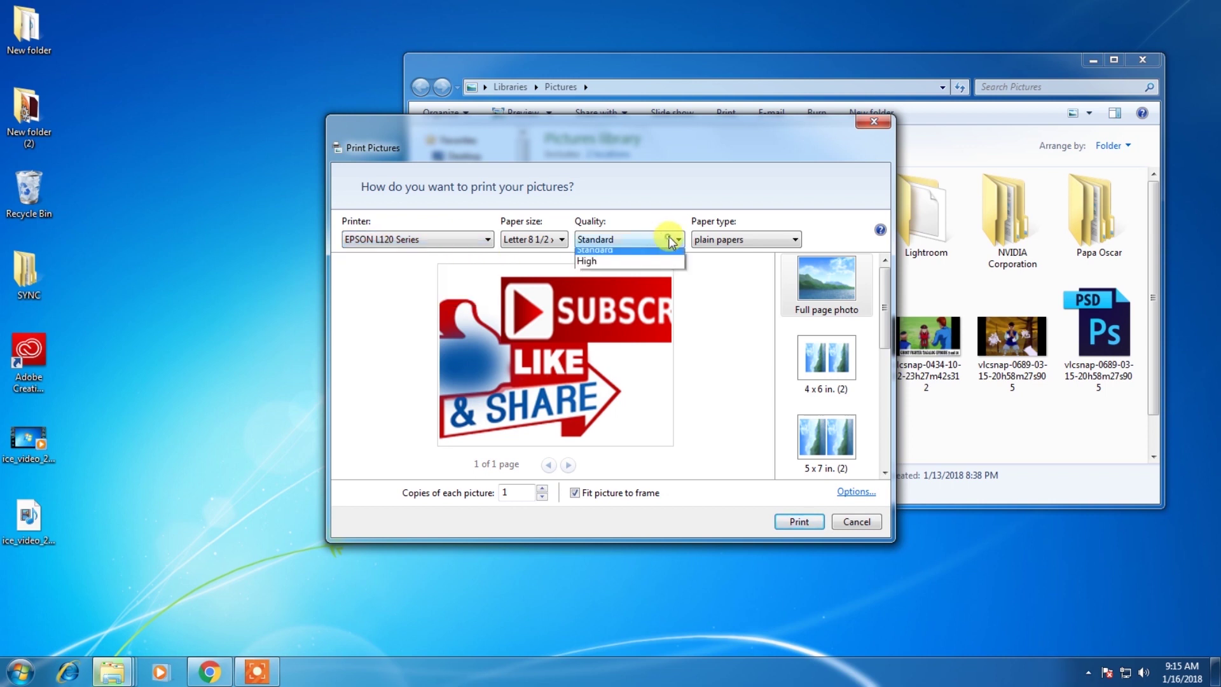
pyautogui.click(863, 492)
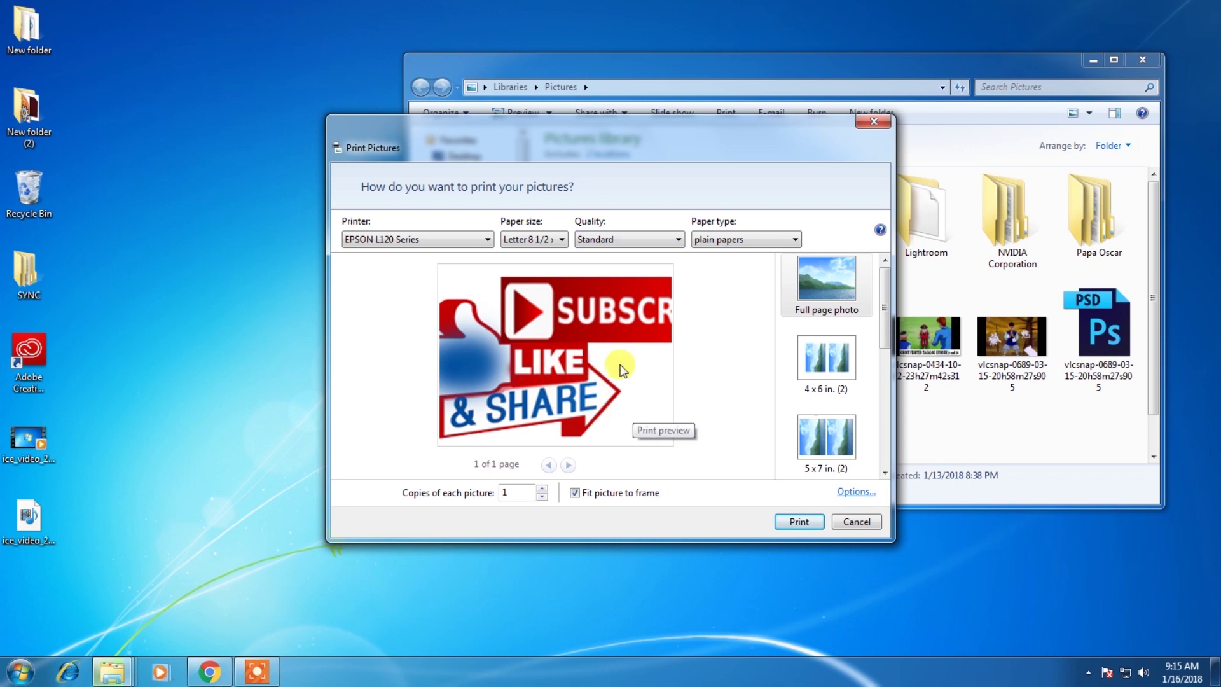
pyautogui.click(852, 493)
pyautogui.click(504, 365)
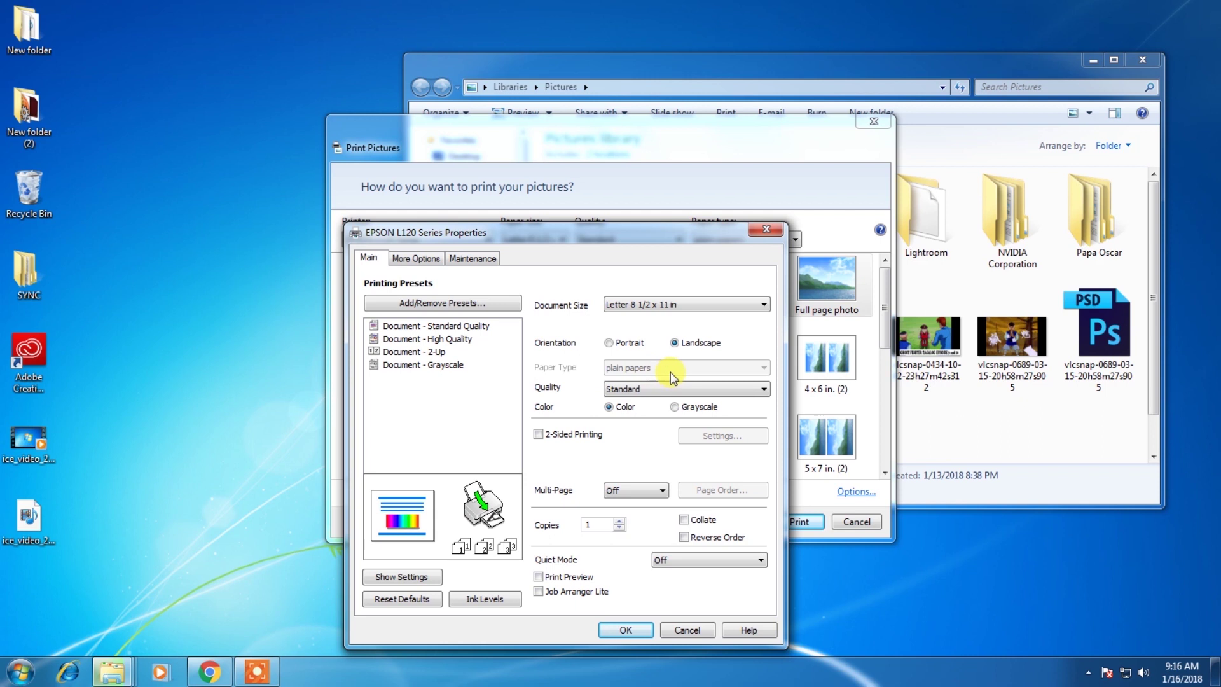
# Set the EPSON L120 print quality to High
pyautogui.click(715, 389)
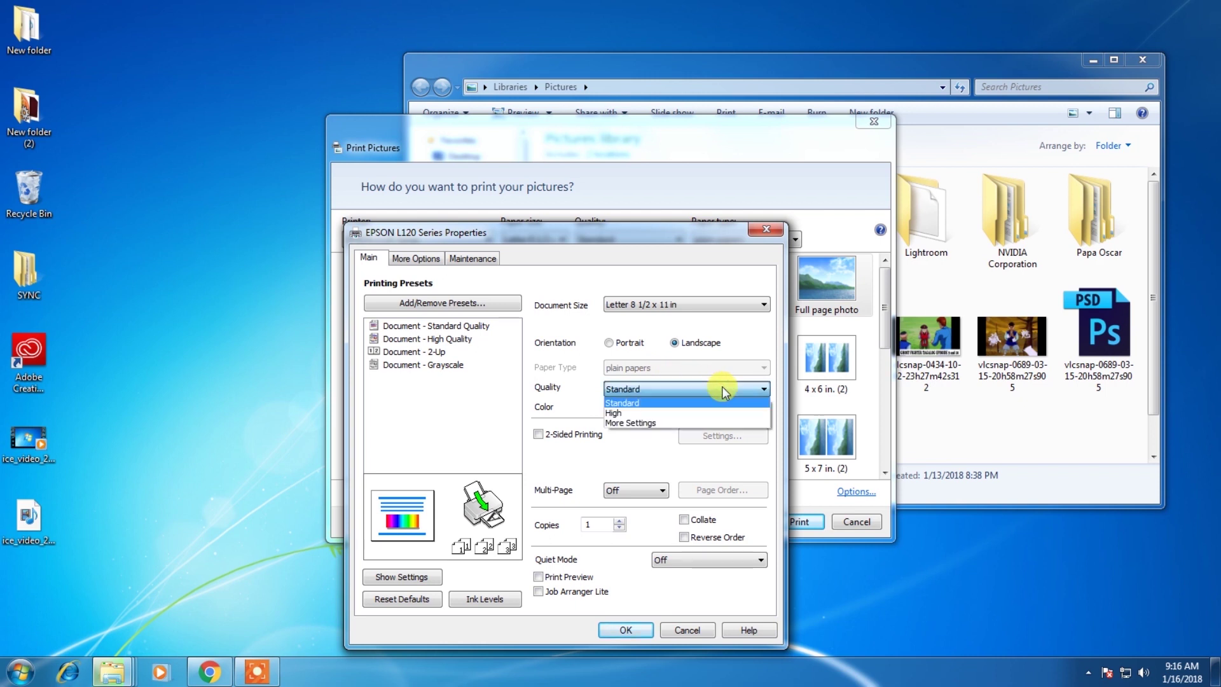
pyautogui.click(716, 389)
pyautogui.click(710, 389)
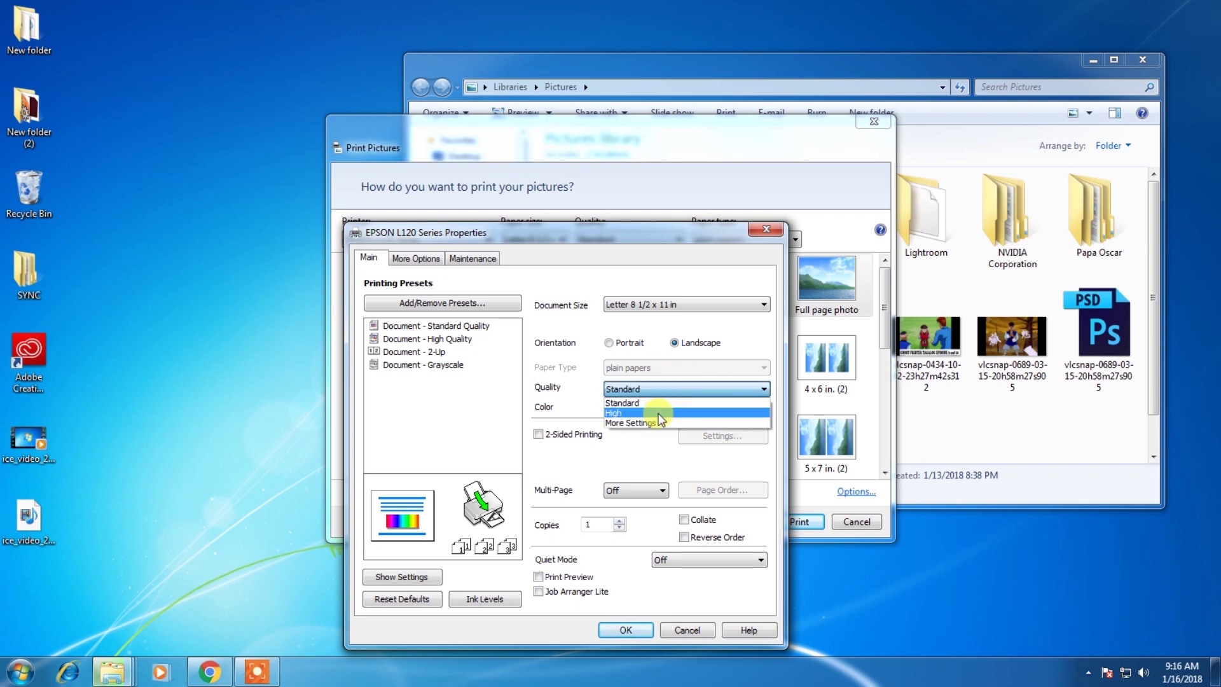
pyautogui.click(663, 413)
pyautogui.click(678, 389)
pyautogui.click(678, 376)
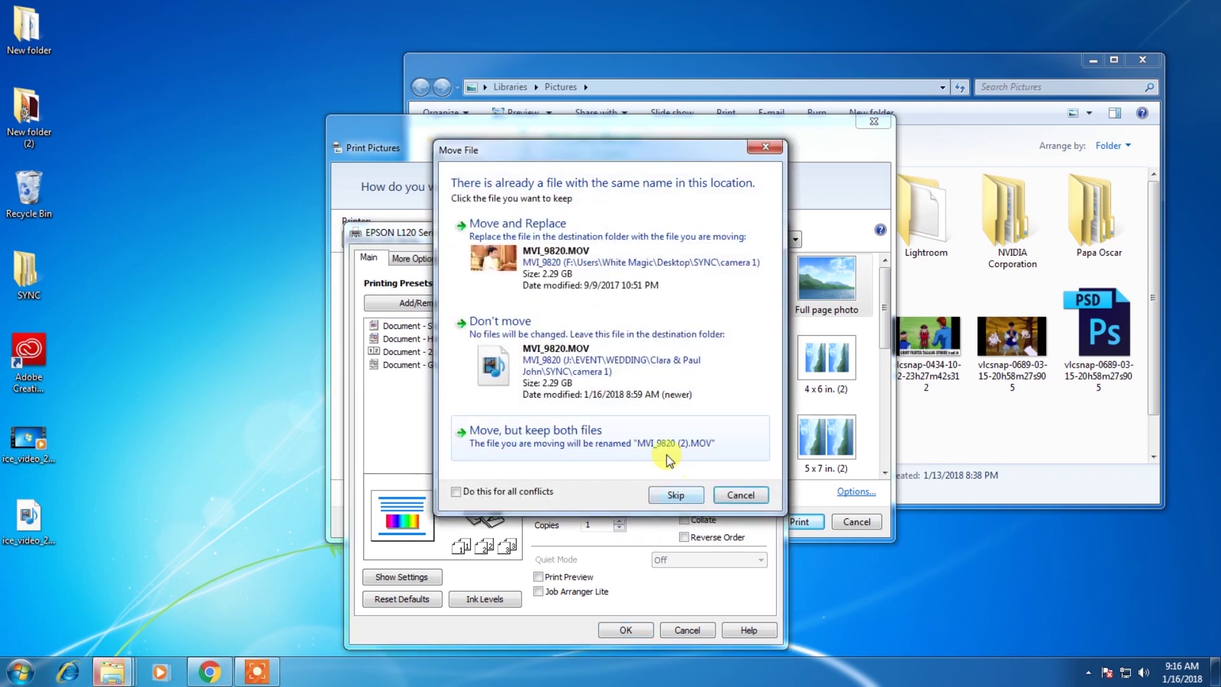
# Apply the printer settings with OK and cancel the Print Pictures job
pyautogui.click(666, 267)
pyautogui.click(626, 629)
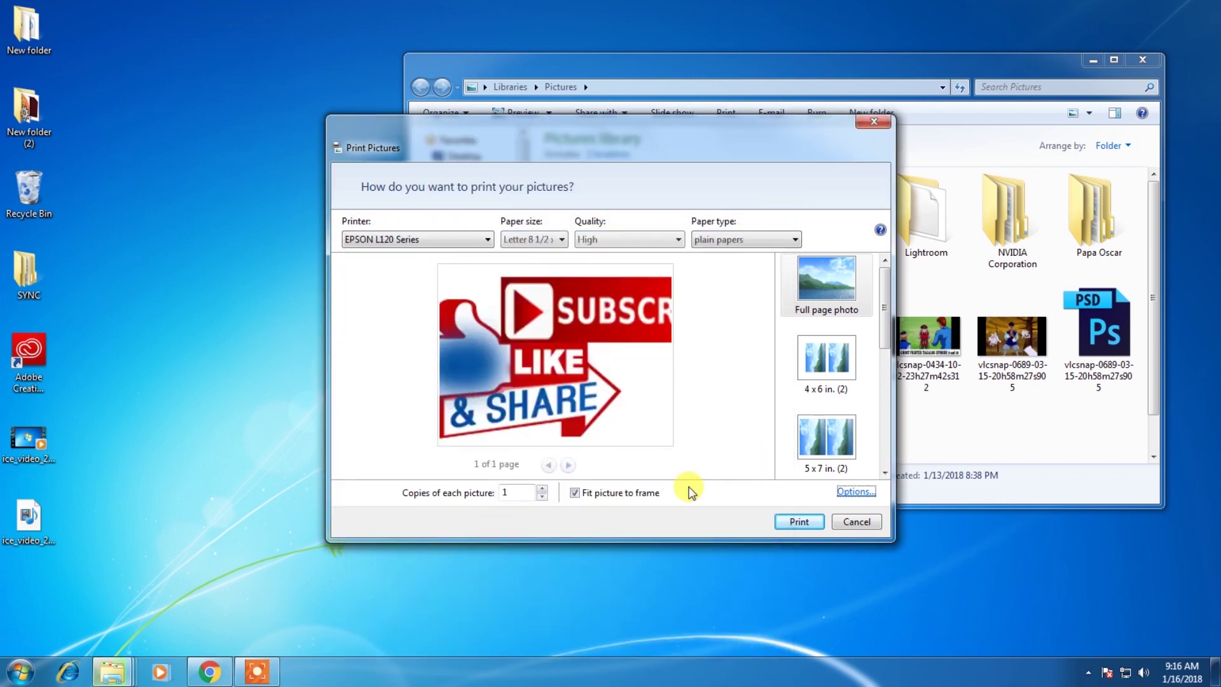
pyautogui.click(859, 520)
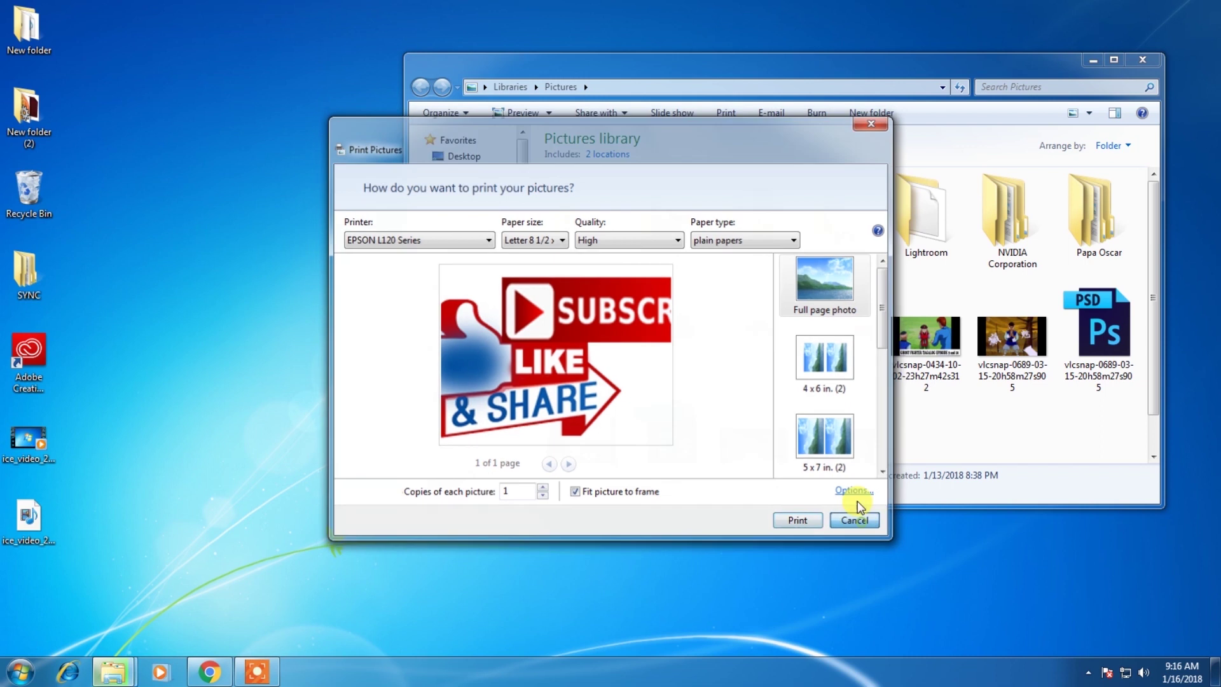
# Close the Pictures window and open Devices and Printers from the Start menu
pyautogui.click(1142, 61)
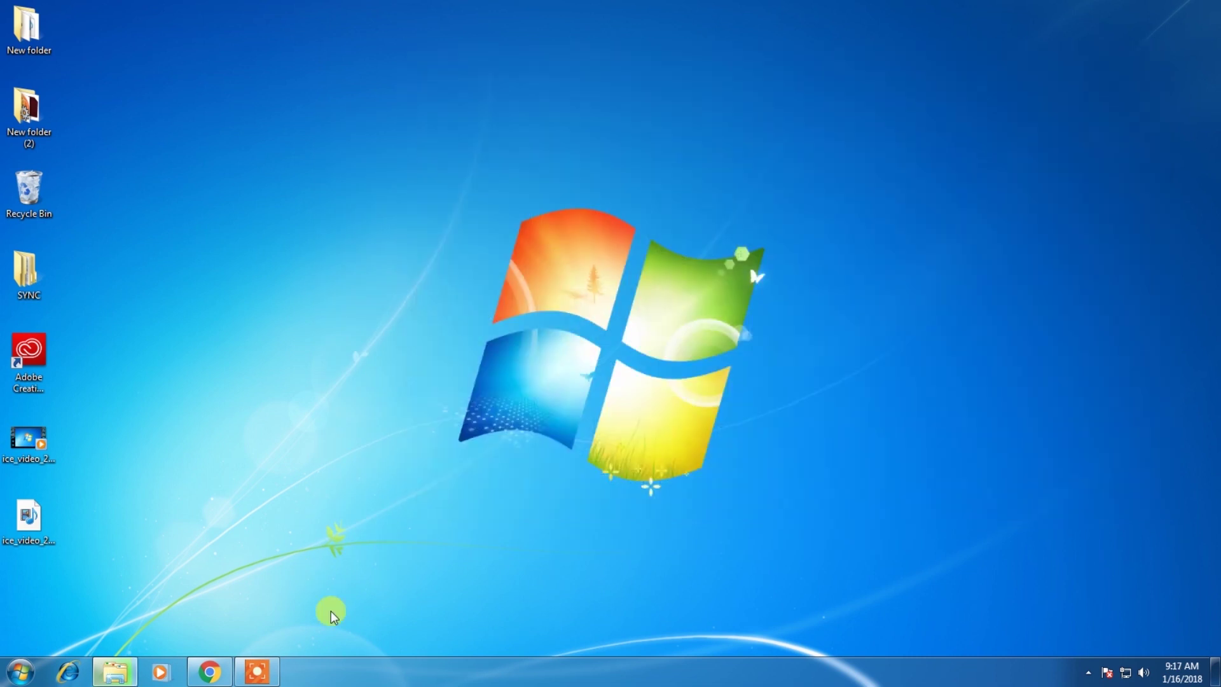
pyautogui.click(210, 672)
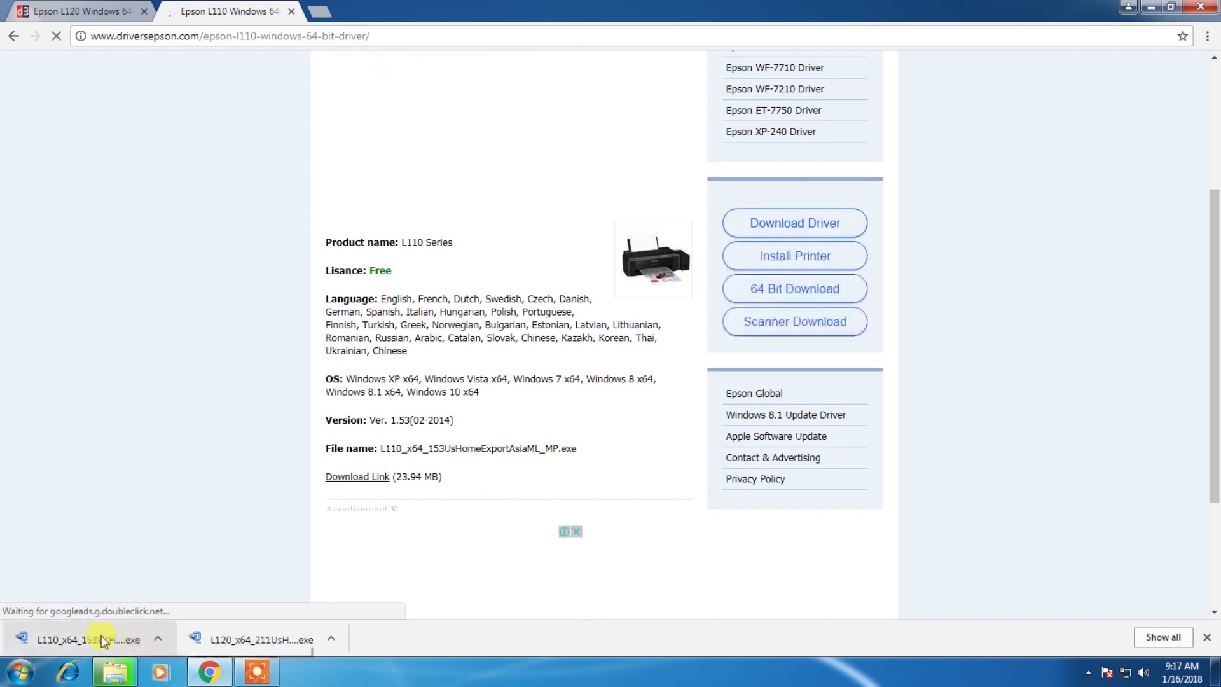
pyautogui.click(20, 672)
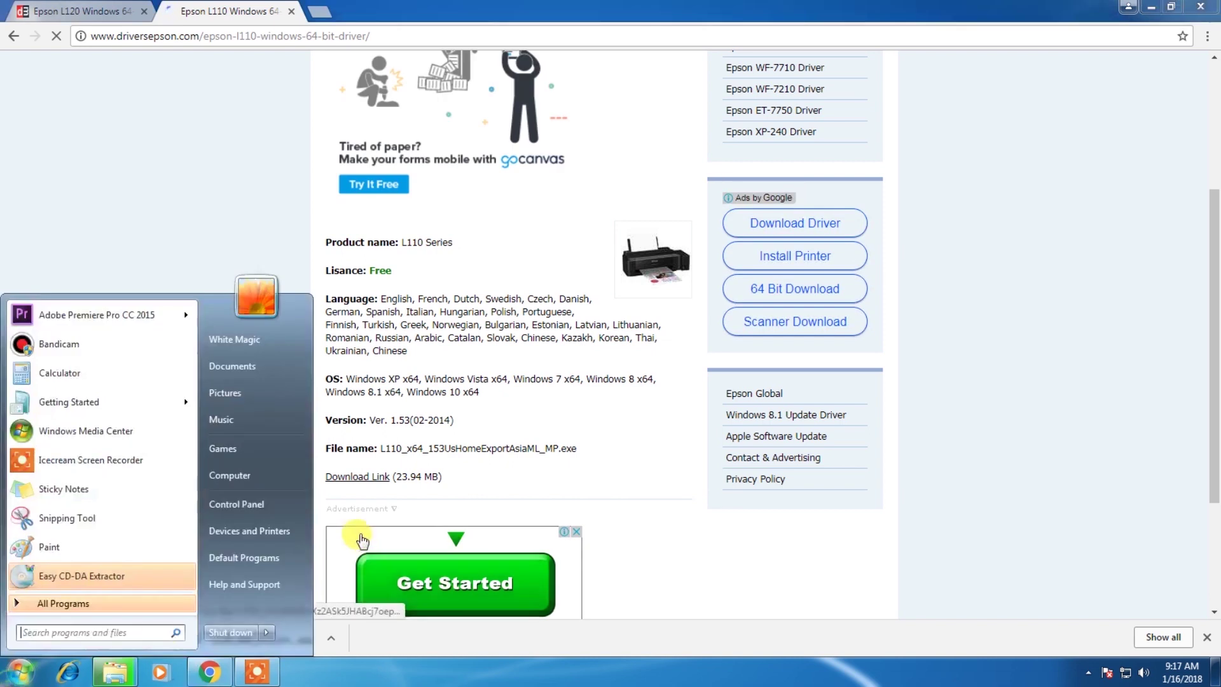
pyautogui.click(266, 528)
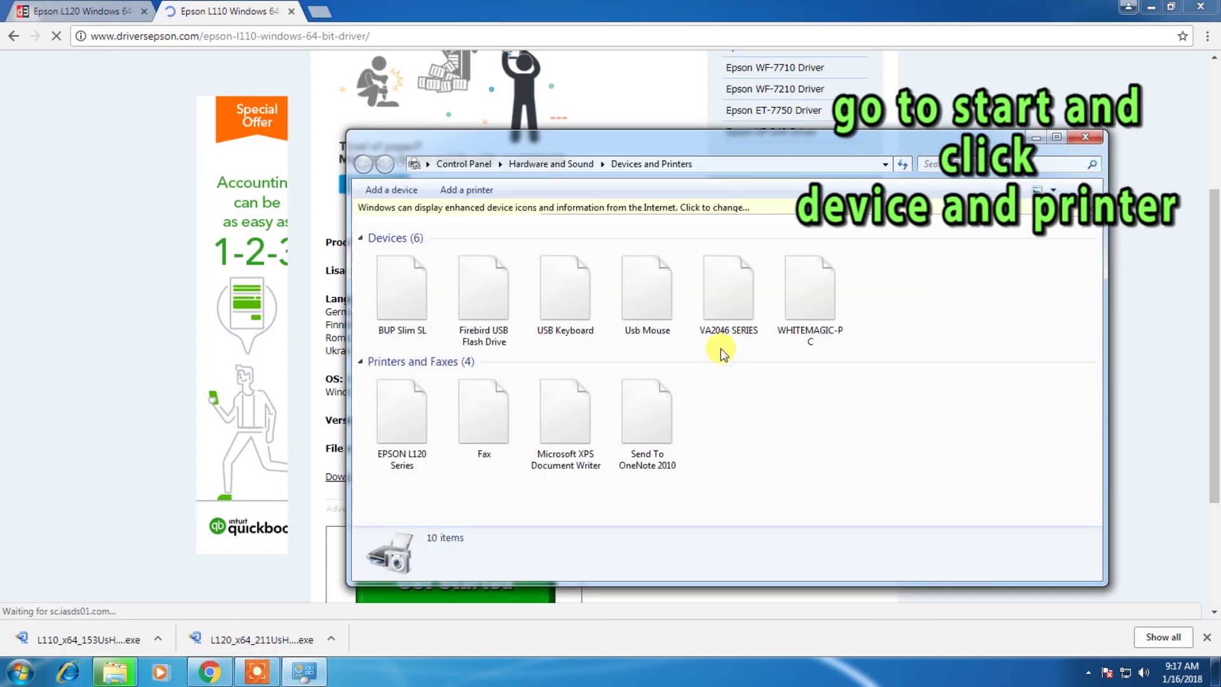
# Confirm in EPSON L120 Series printer properties that the port is USB001, then close them
pyautogui.click(415, 430)
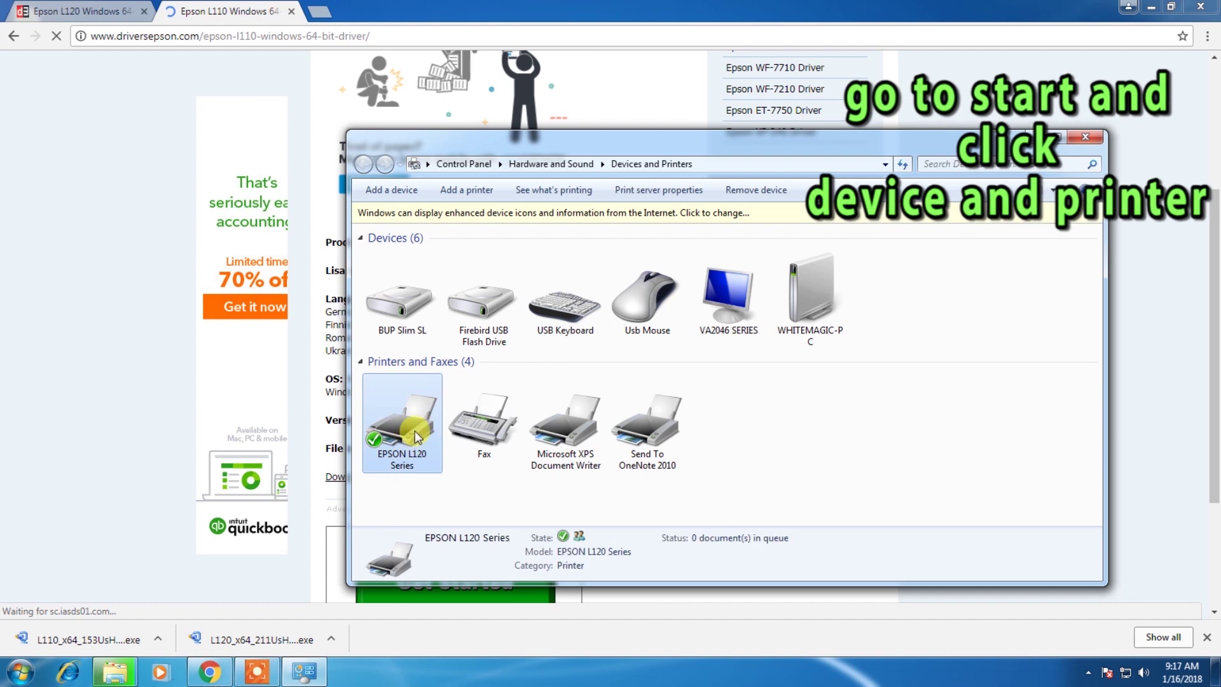
pyautogui.rightClick(412, 434)
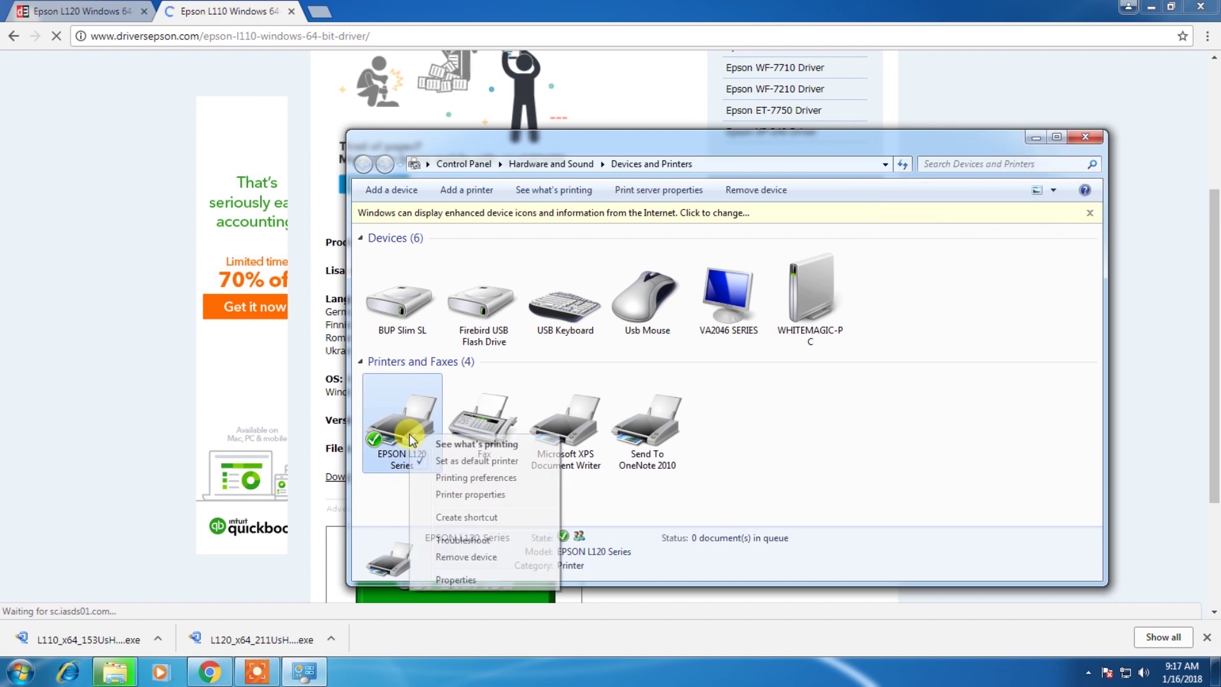
pyautogui.click(482, 500)
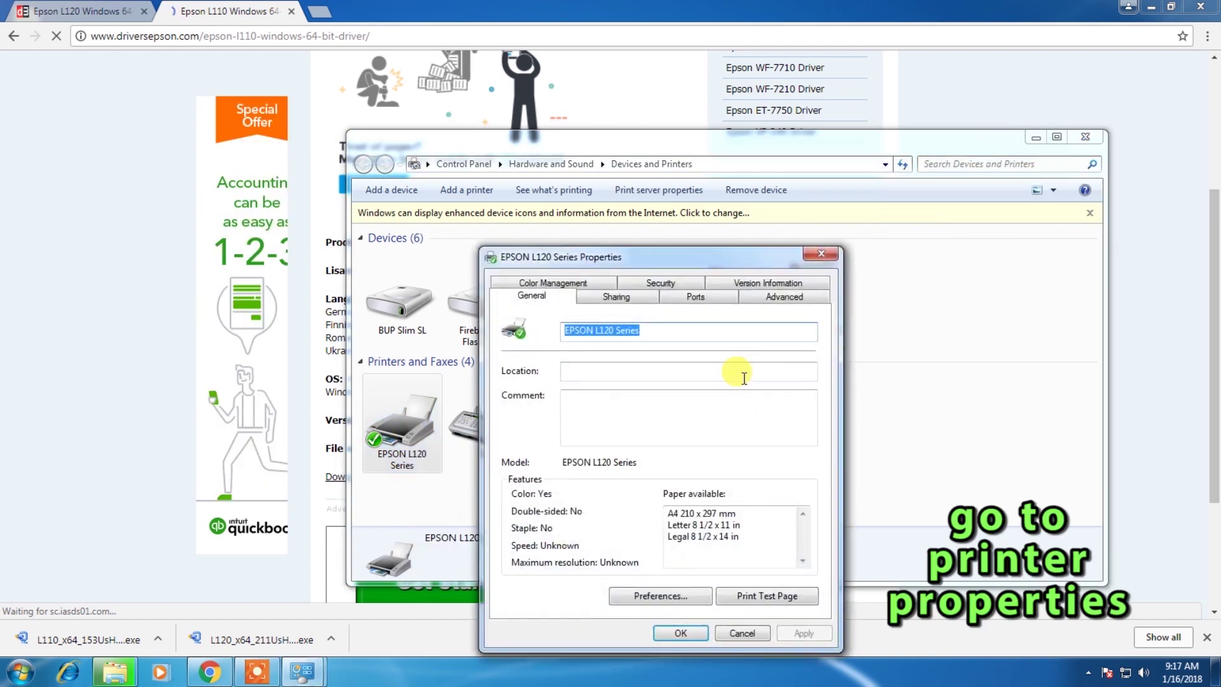
pyautogui.moveTo(747, 257); pyautogui.dragTo(821, 143)
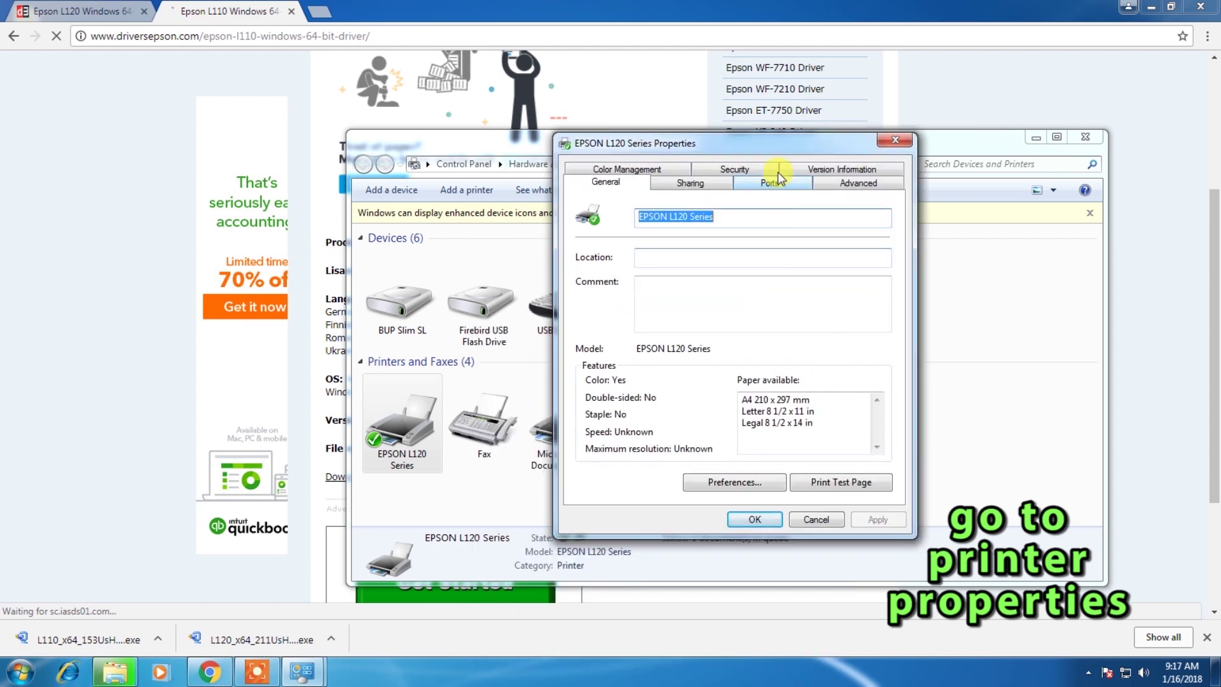
pyautogui.click(771, 182)
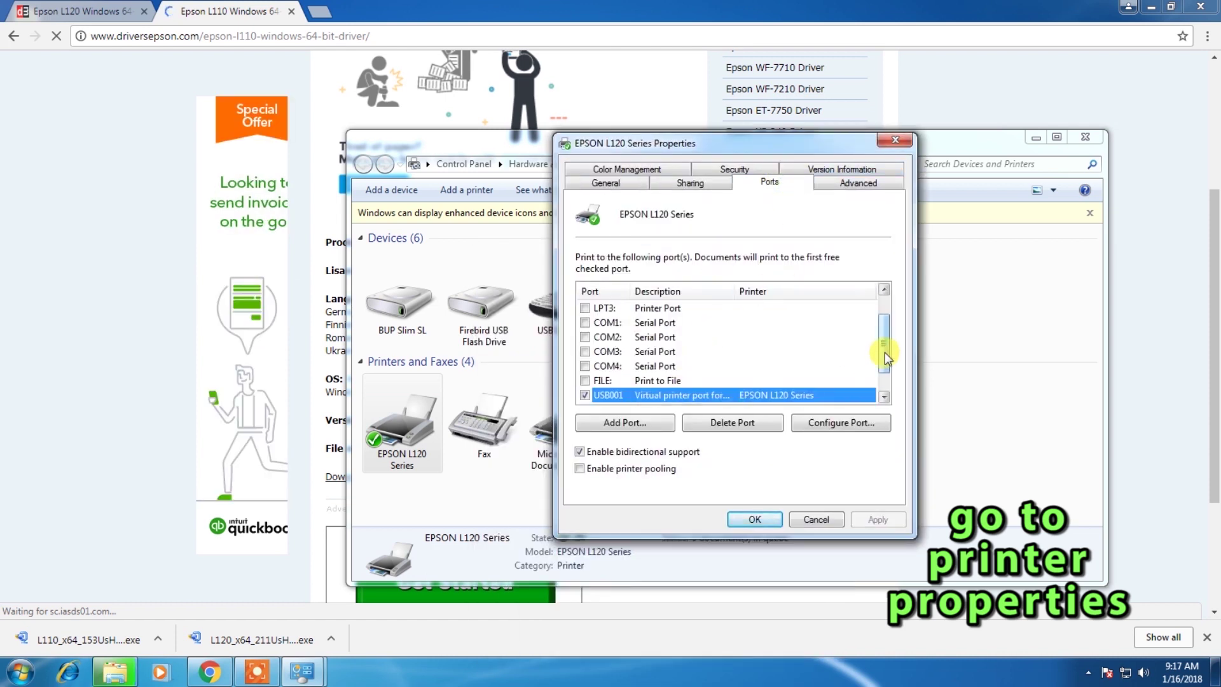
pyautogui.scroll(-1, 884, 354)
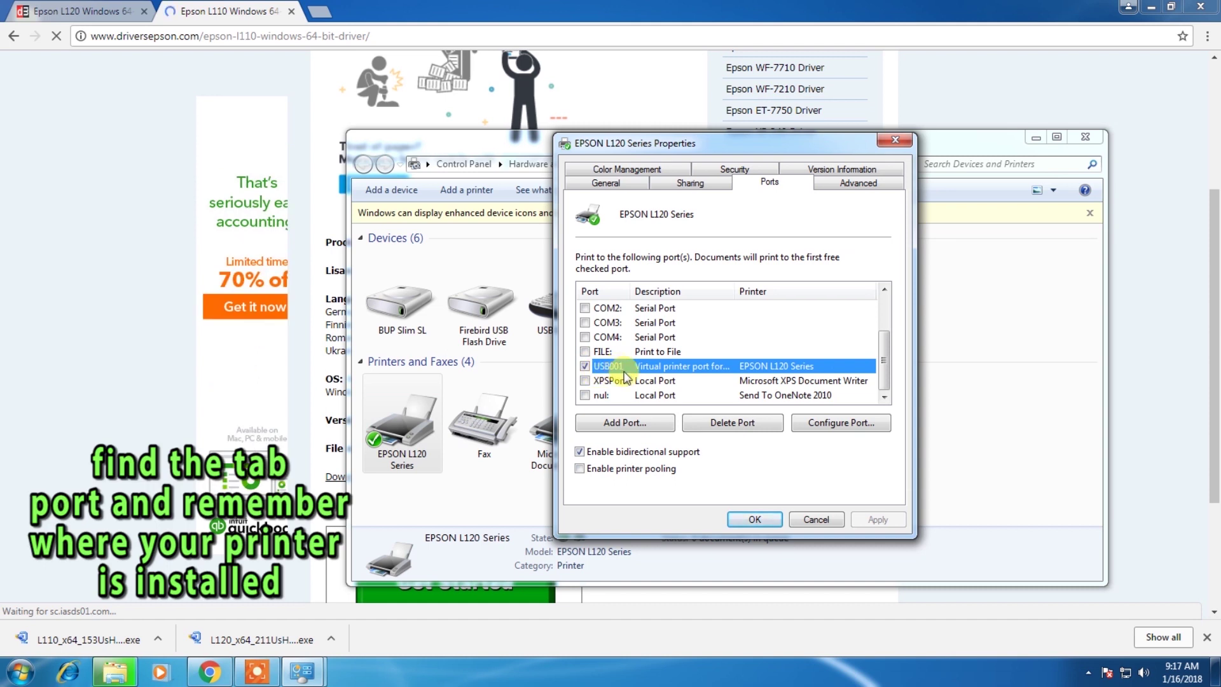
pyautogui.click(754, 520)
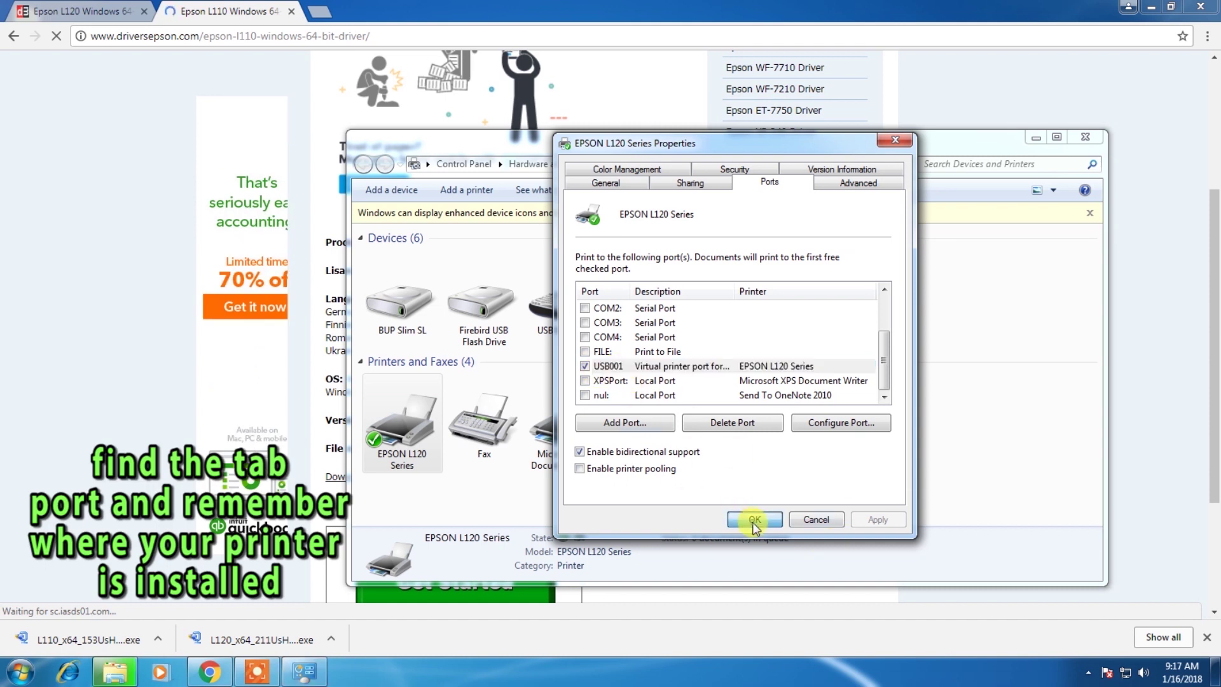
# Run the downloaded L110 driver file and minimize Chrome and Devices and Printers while it extracts
pyautogui.click(88, 637)
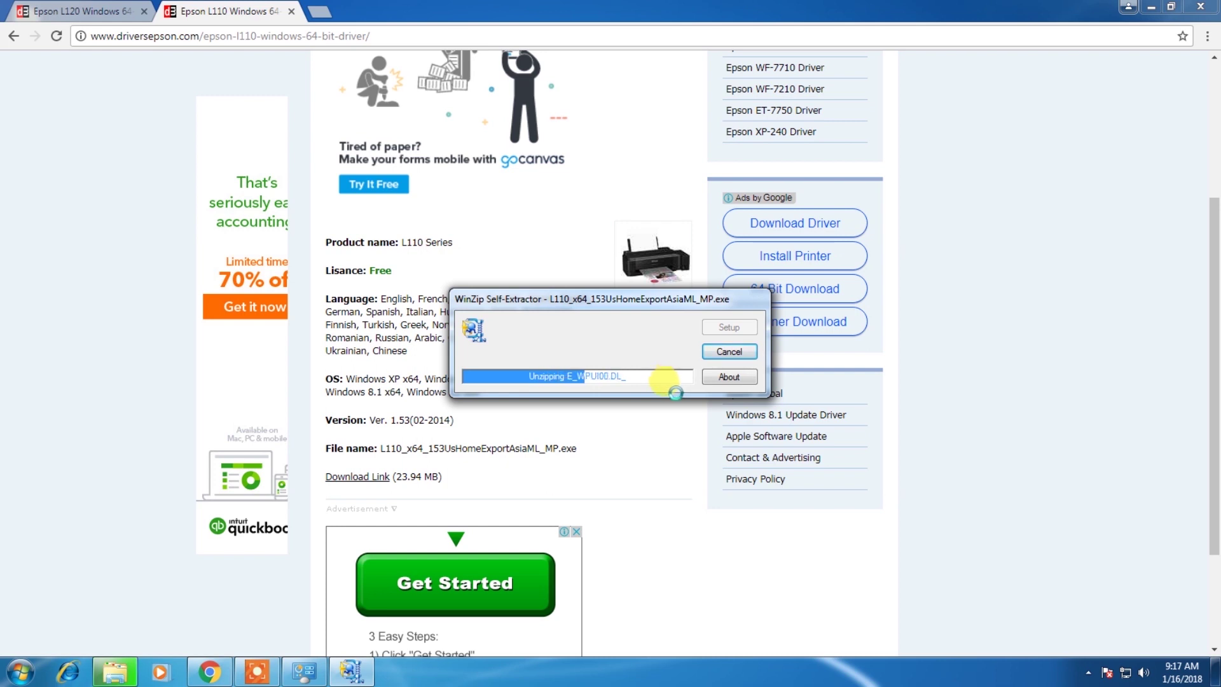
pyautogui.click(1152, 6)
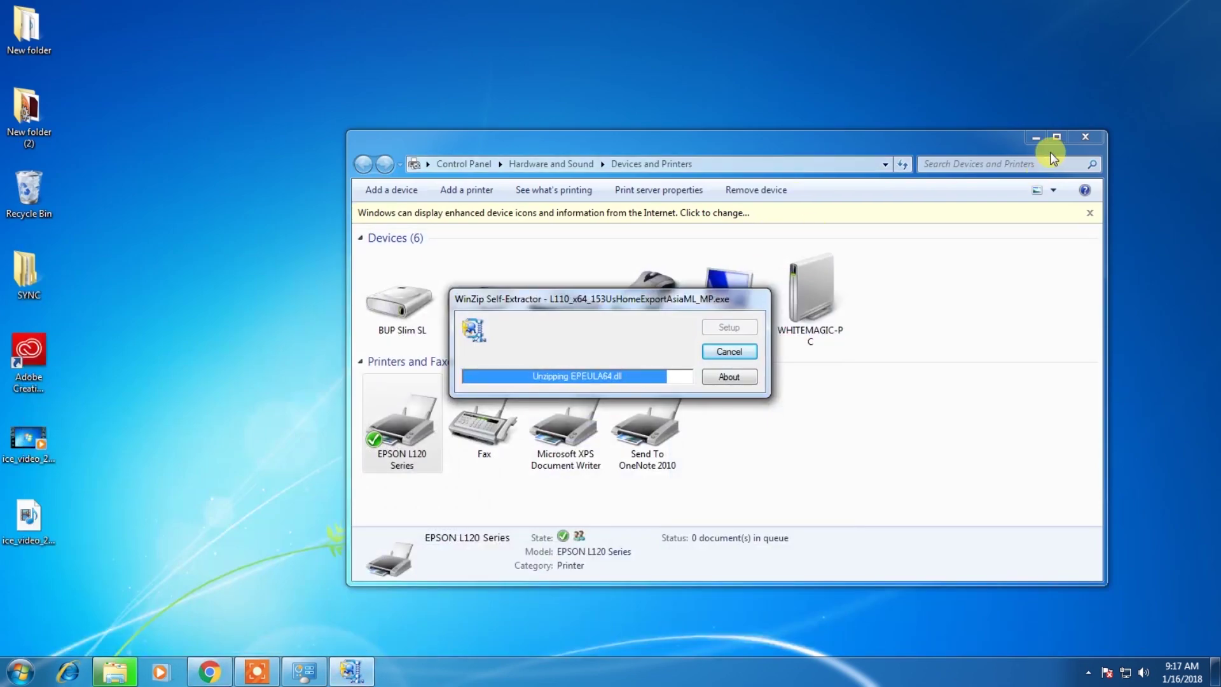
pyautogui.click(1035, 137)
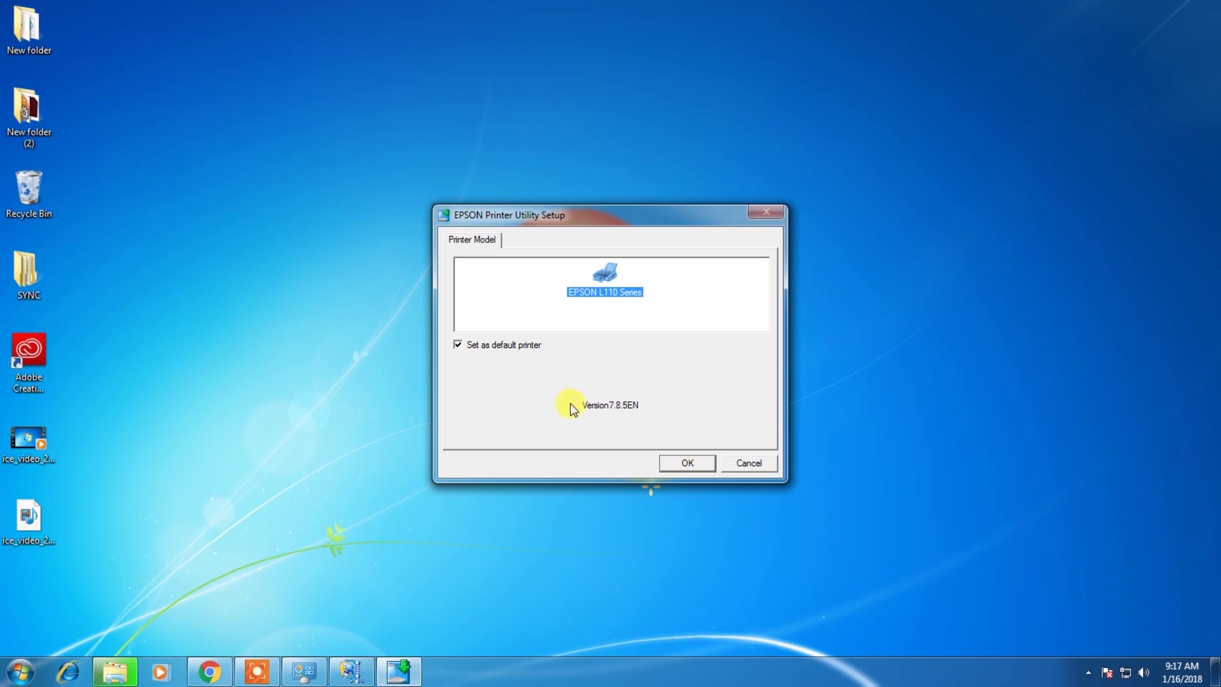
# Install EPSON L110 Series as default printer in English, agreeing to the licence and allowing the Windows Security prompt
pyautogui.click(687, 464)
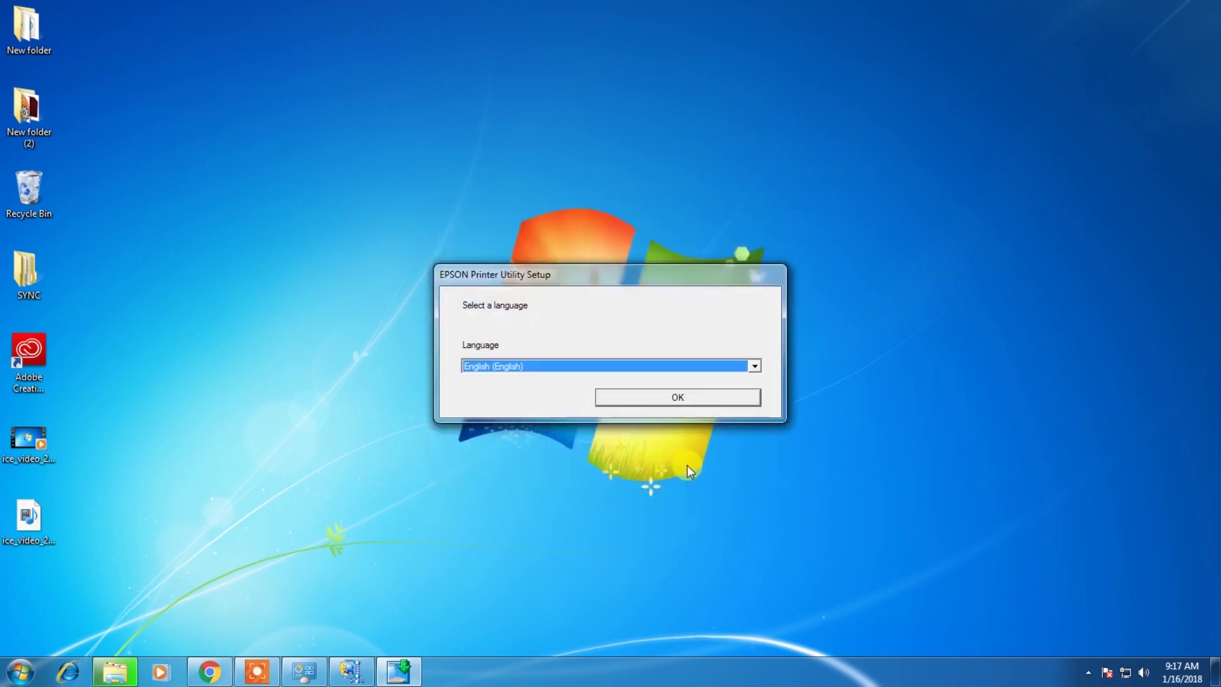
pyautogui.click(694, 405)
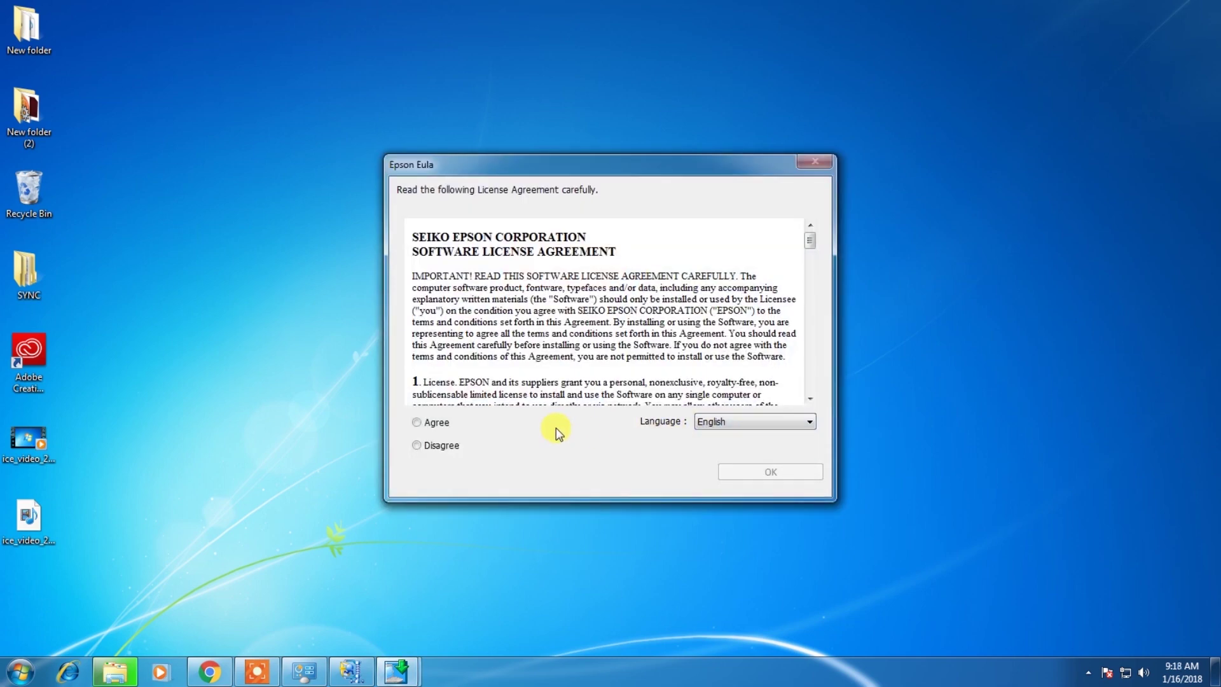
pyautogui.click(420, 422)
pyautogui.click(769, 471)
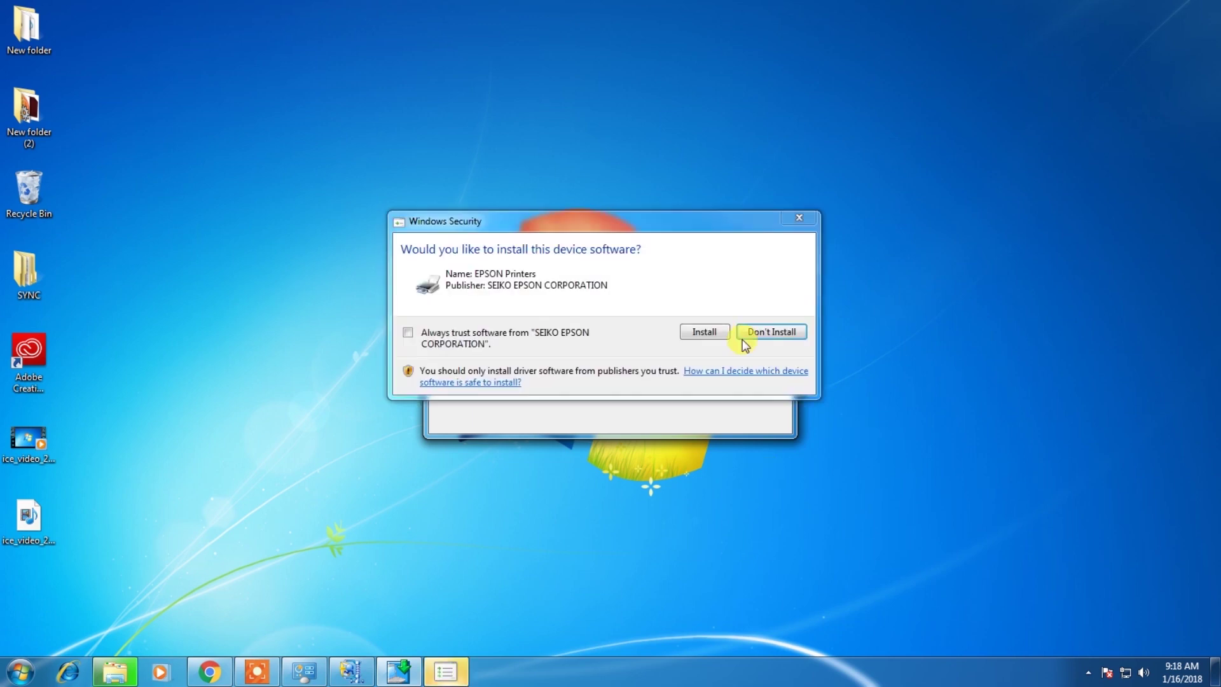
pyautogui.click(738, 333)
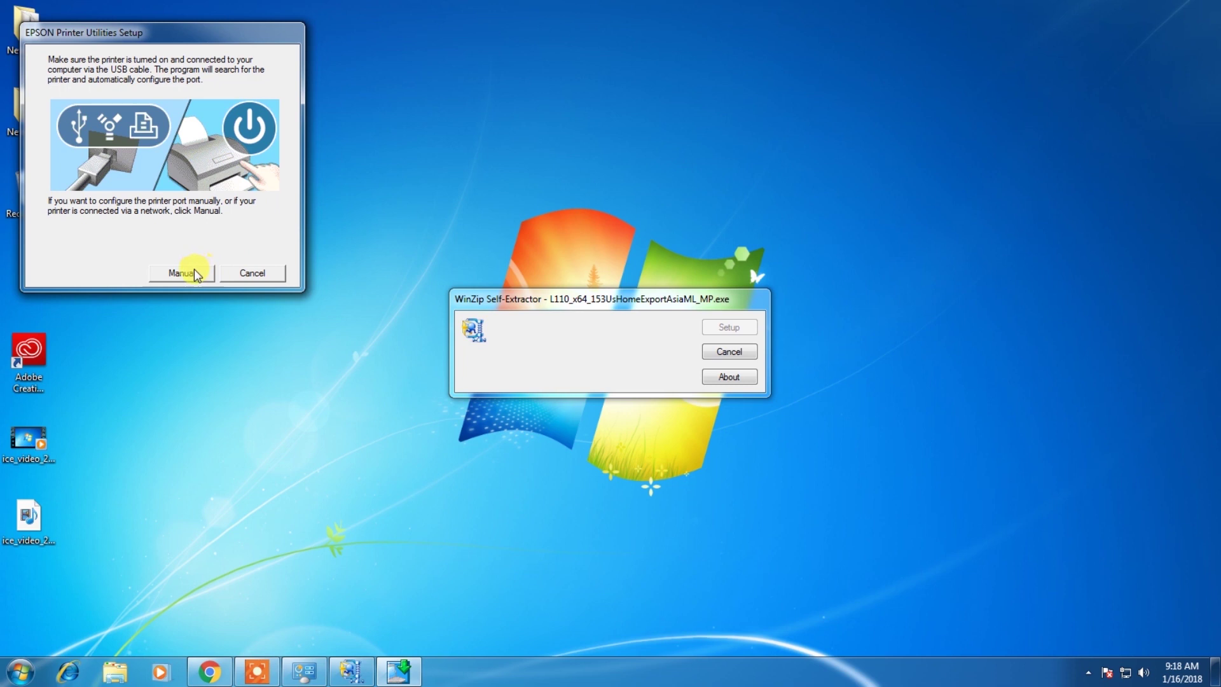
# Manually select USB001 (Virtual printer port for USB) as the L110 printer port and confirm
pyautogui.click(185, 272)
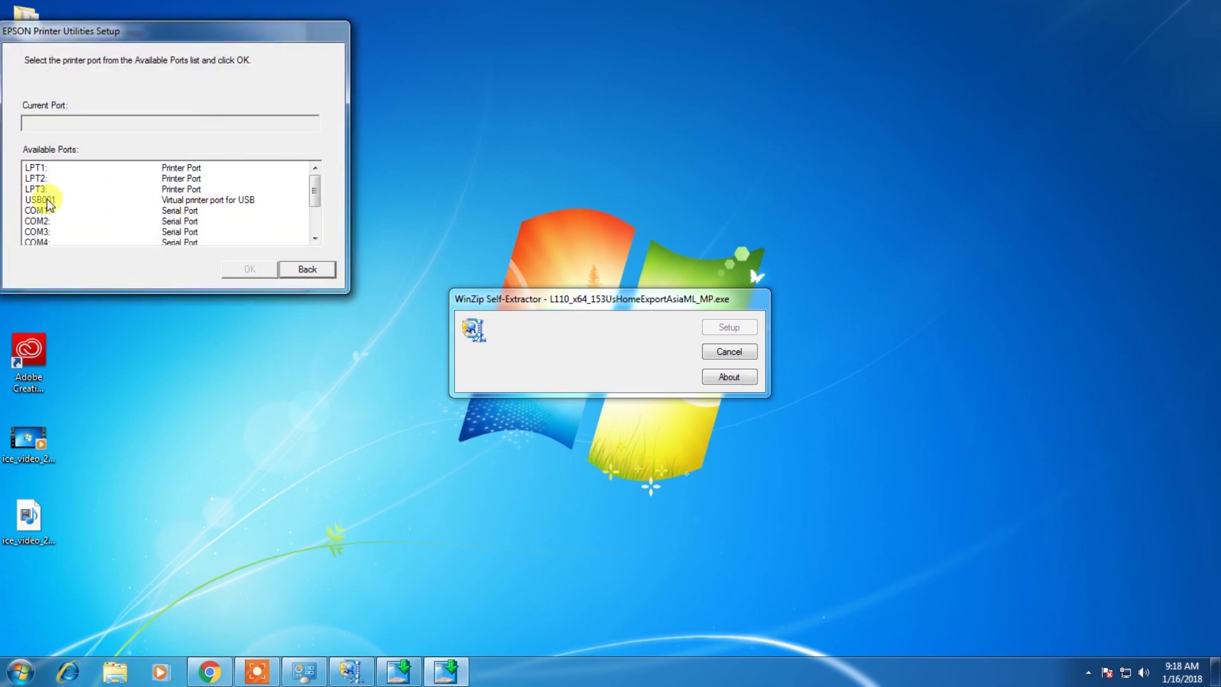
pyautogui.click(305, 270)
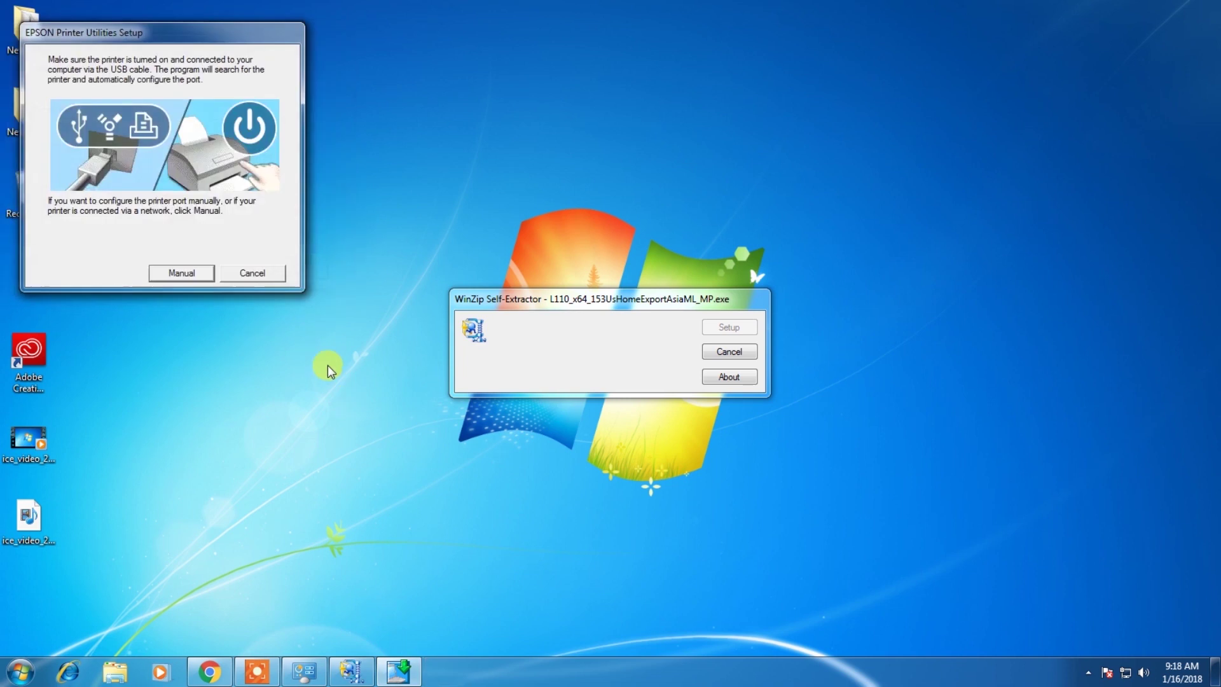
pyautogui.moveTo(240, 40); pyautogui.dragTo(918, 66)
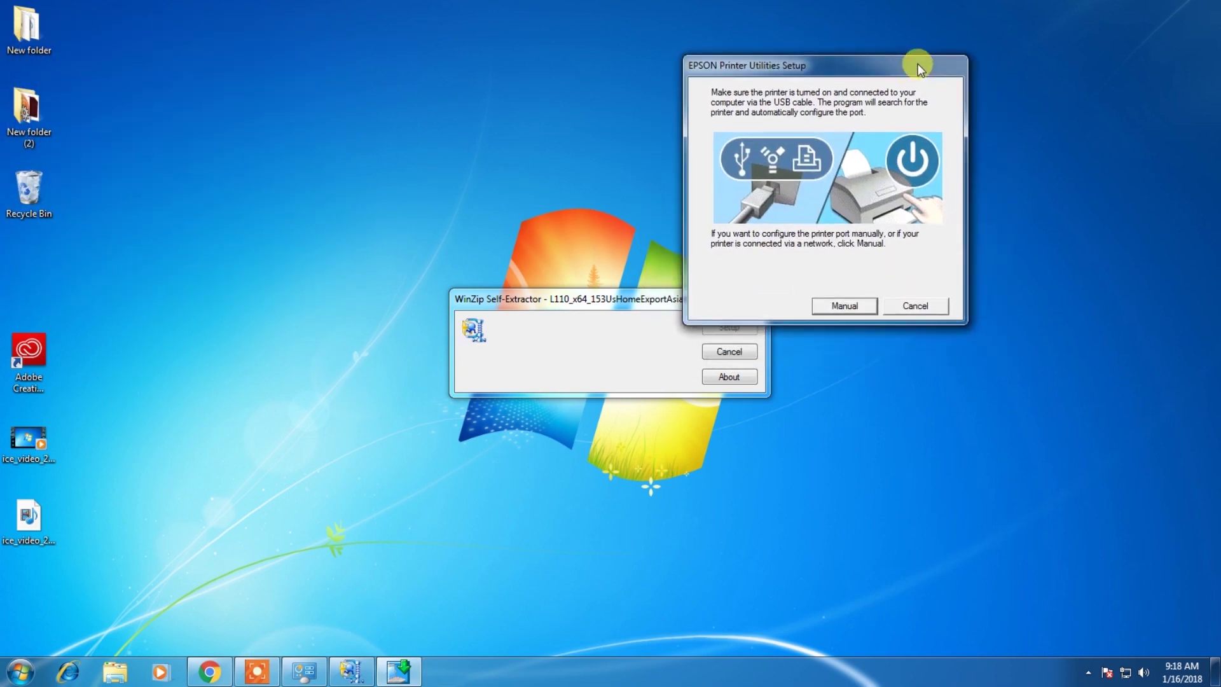
pyautogui.click(855, 306)
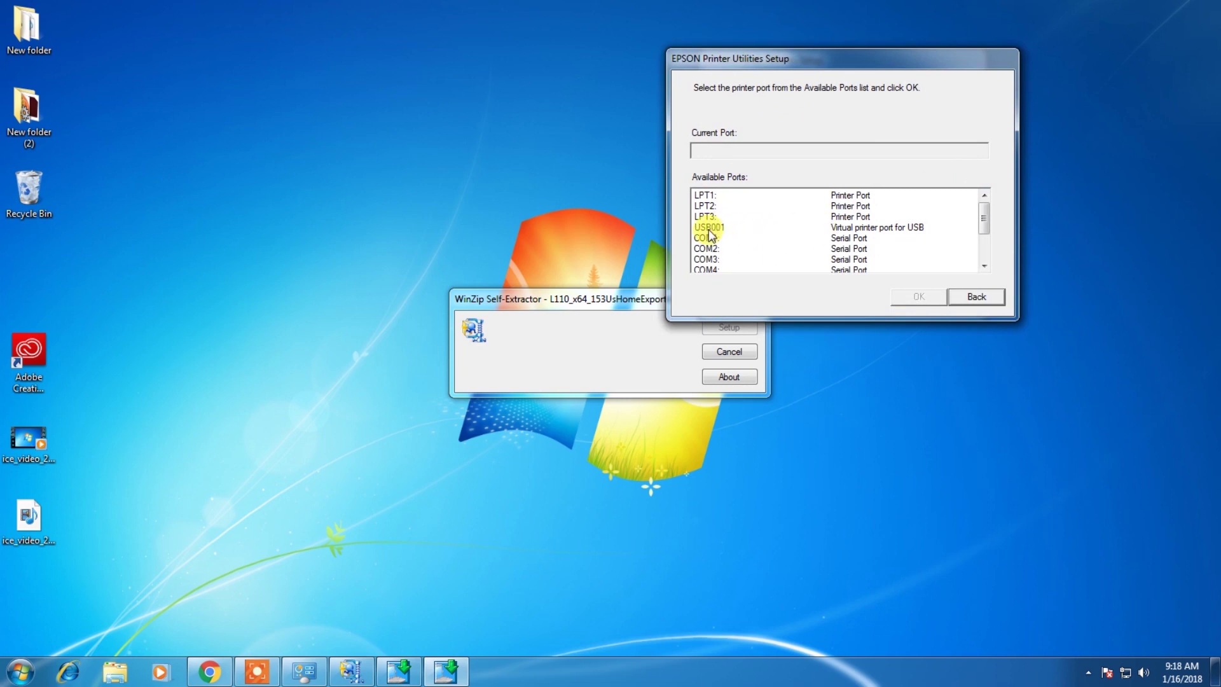
pyautogui.click(711, 231)
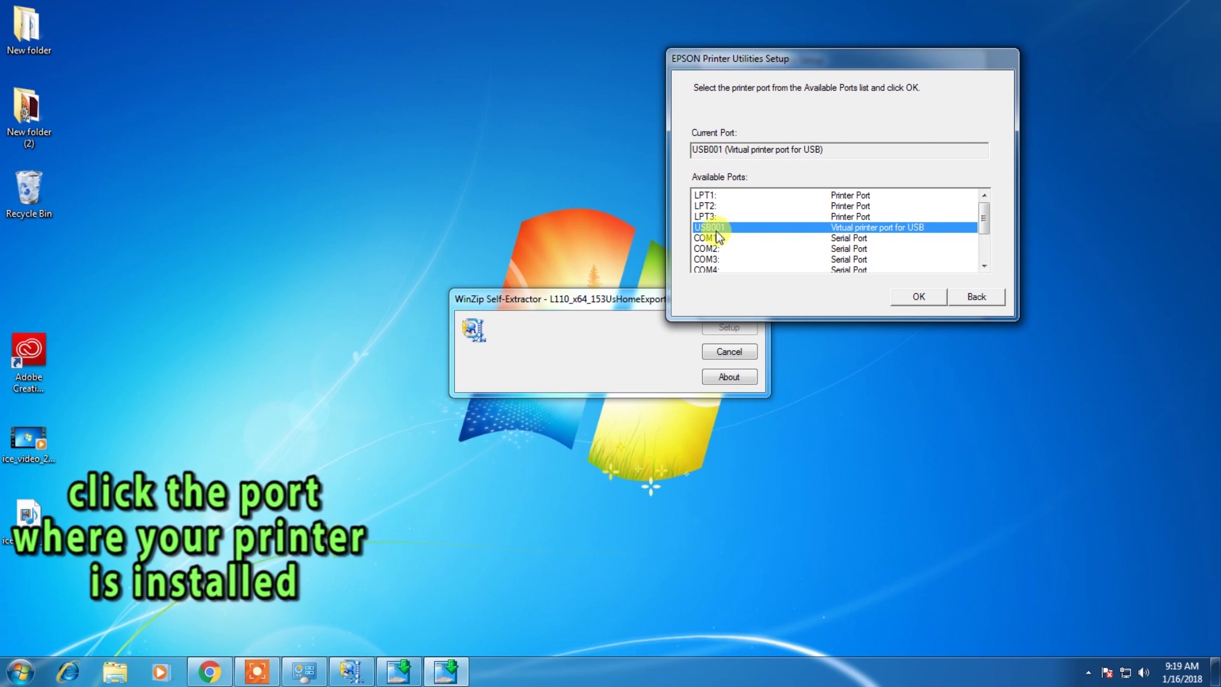
pyautogui.click(924, 304)
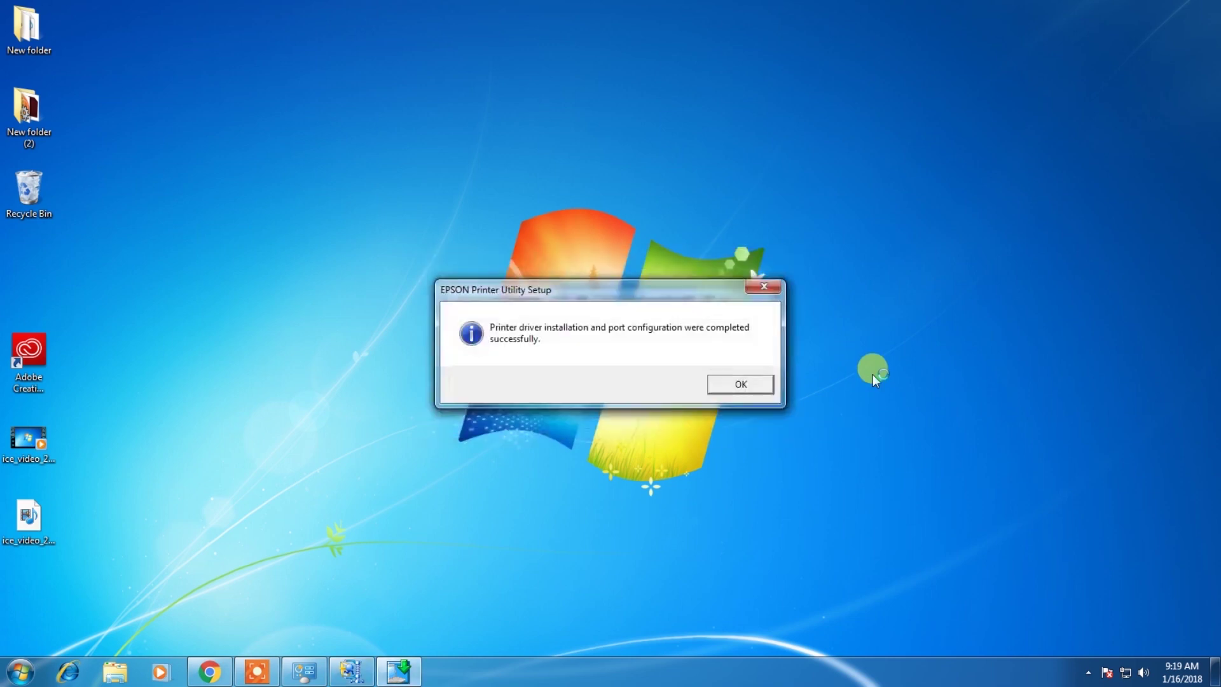
# Dismiss the success message and start printing Subscribed.png from My Pictures
pyautogui.click(732, 385)
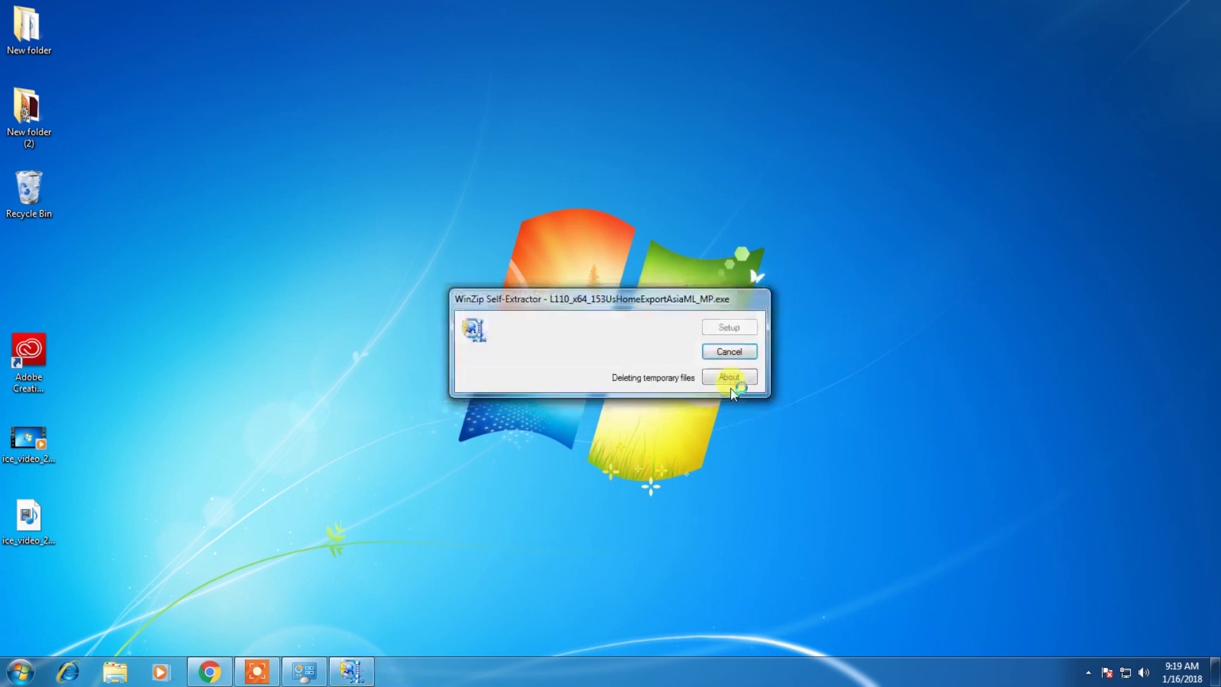
pyautogui.click(19, 671)
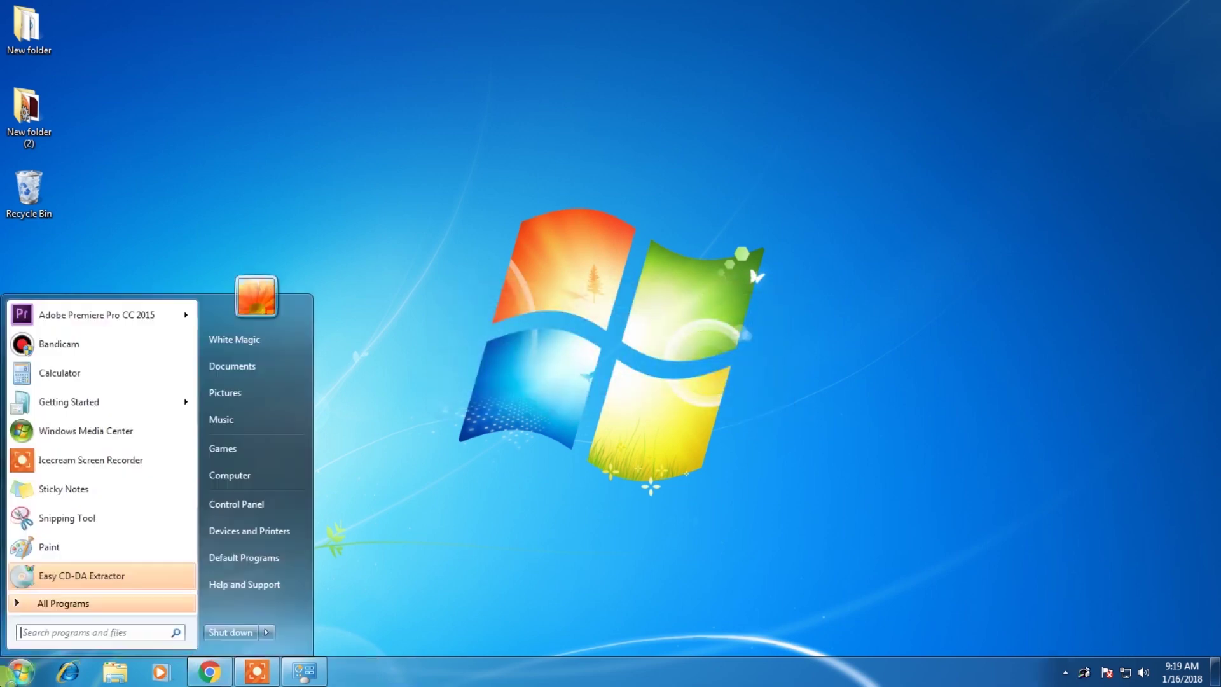
pyautogui.click(246, 343)
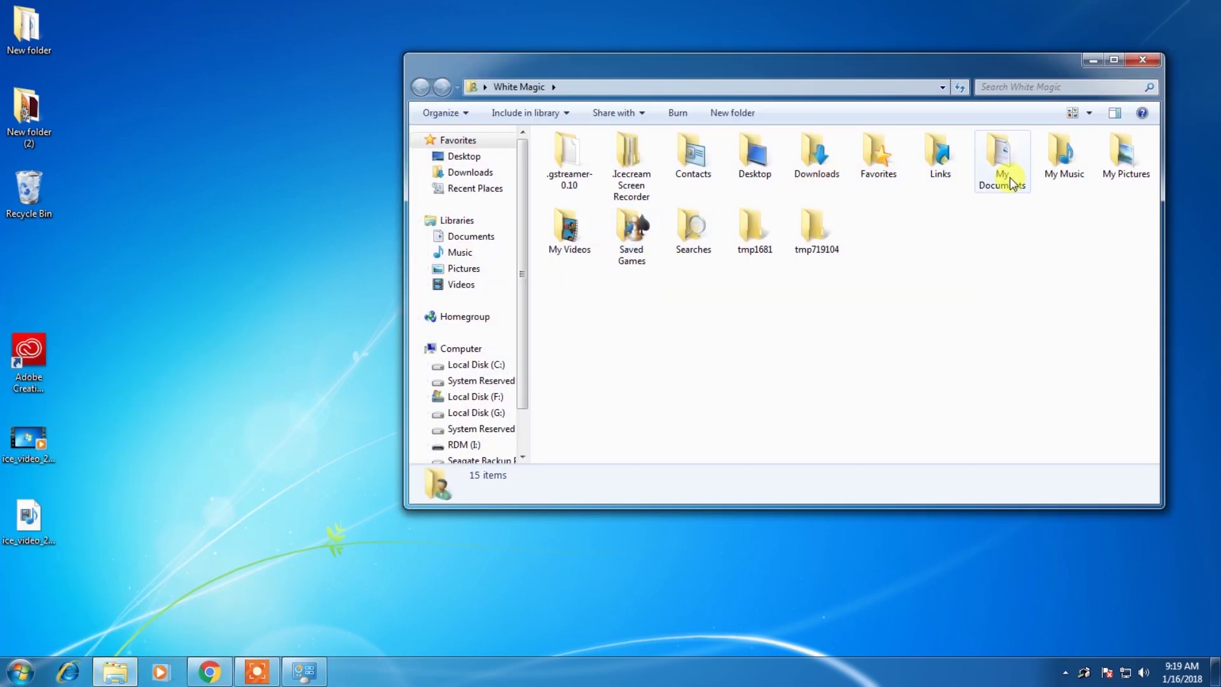
pyautogui.doubleClick(1119, 158)
pyautogui.rightClick(663, 275)
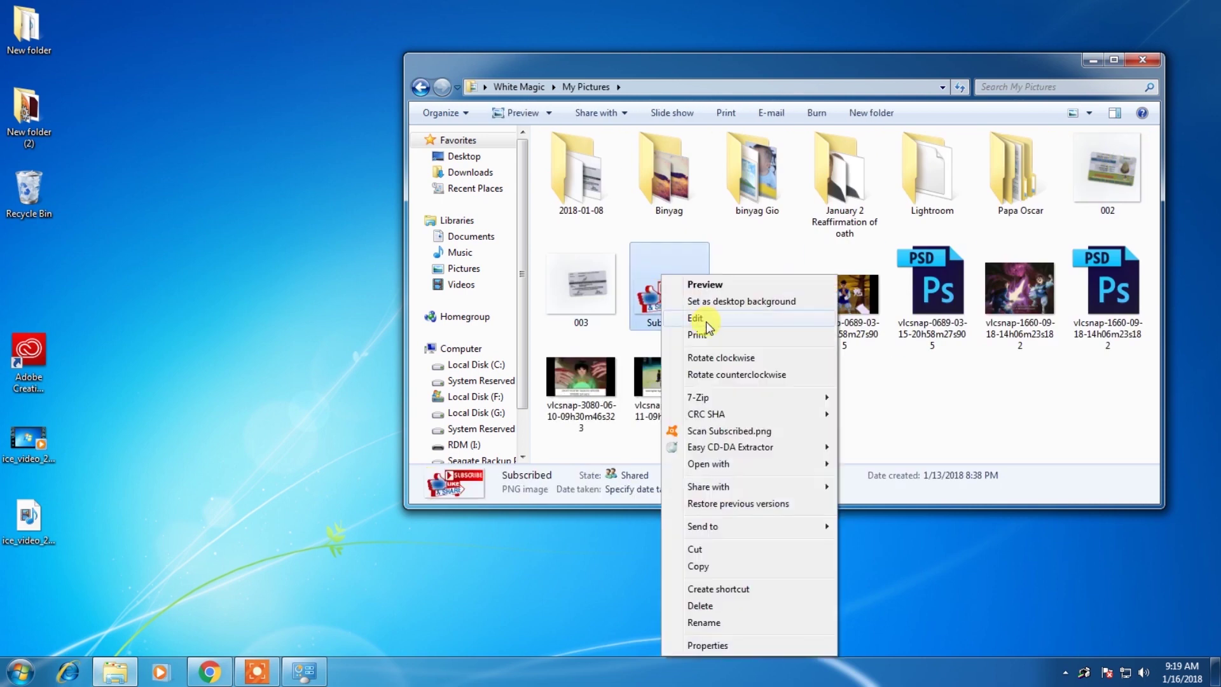
pyautogui.click(703, 334)
# Check the printer, paper type and options, leaving EPSON L120 Series with plain papers
pyautogui.click(474, 240)
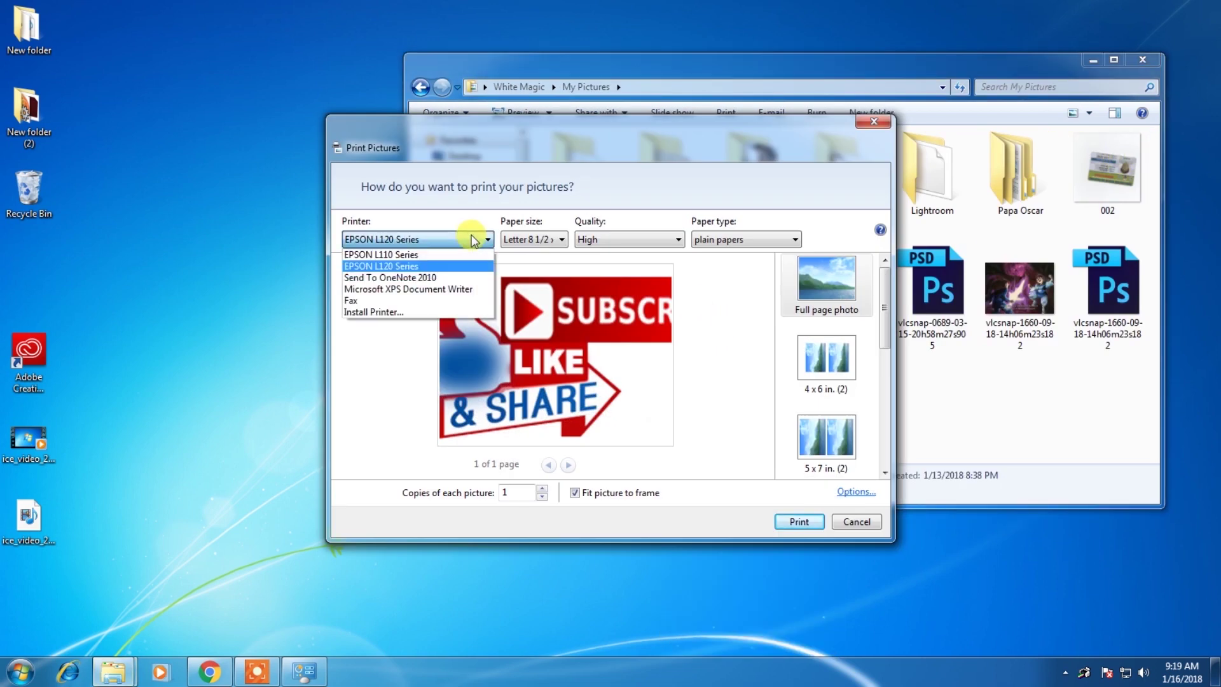
pyautogui.click(473, 240)
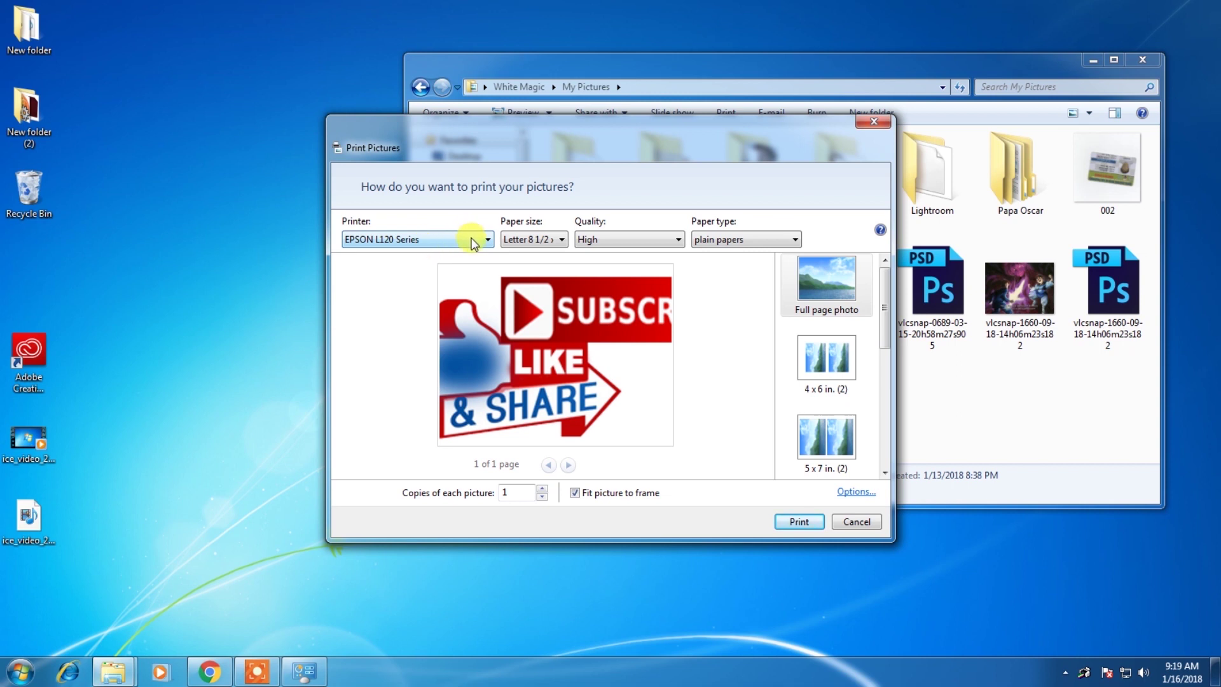
pyautogui.click(739, 241)
pyautogui.click(753, 264)
pyautogui.click(857, 493)
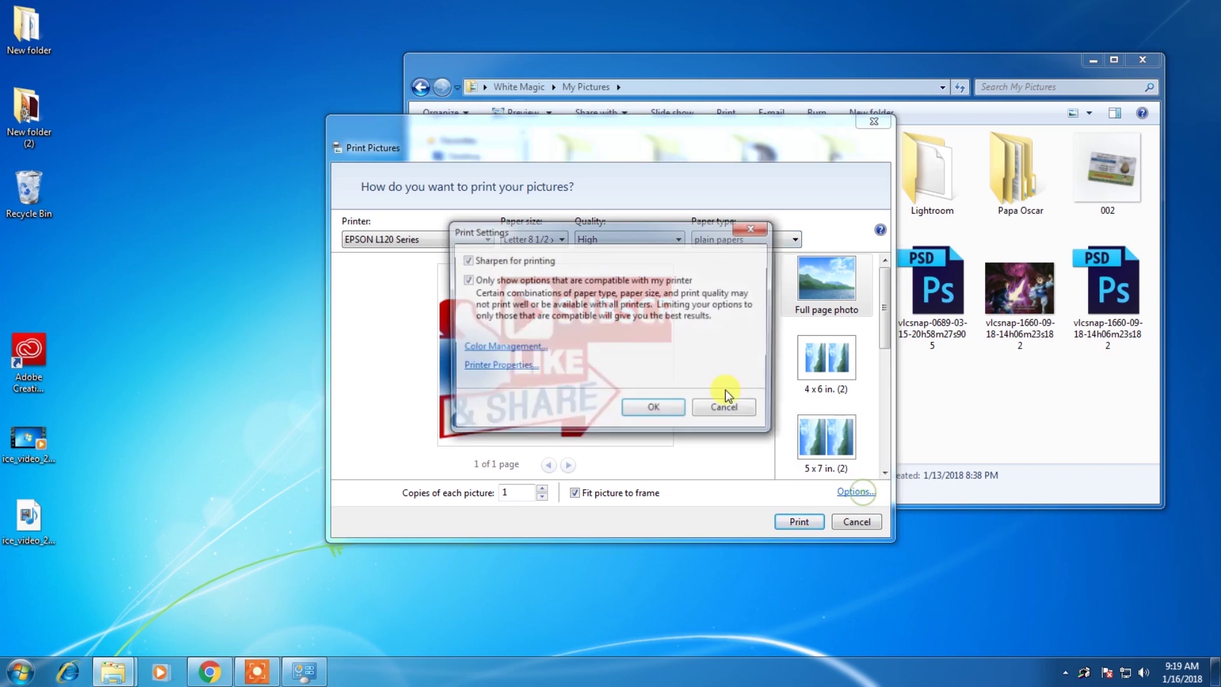
pyautogui.click(727, 409)
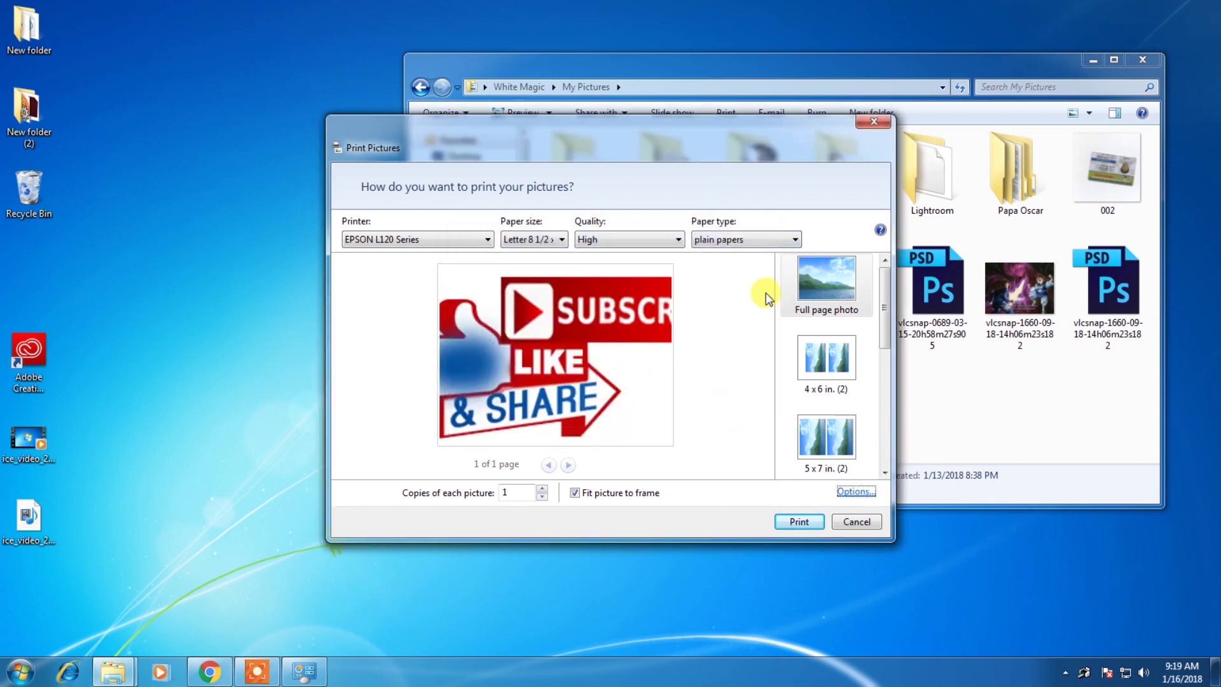
pyautogui.click(422, 239)
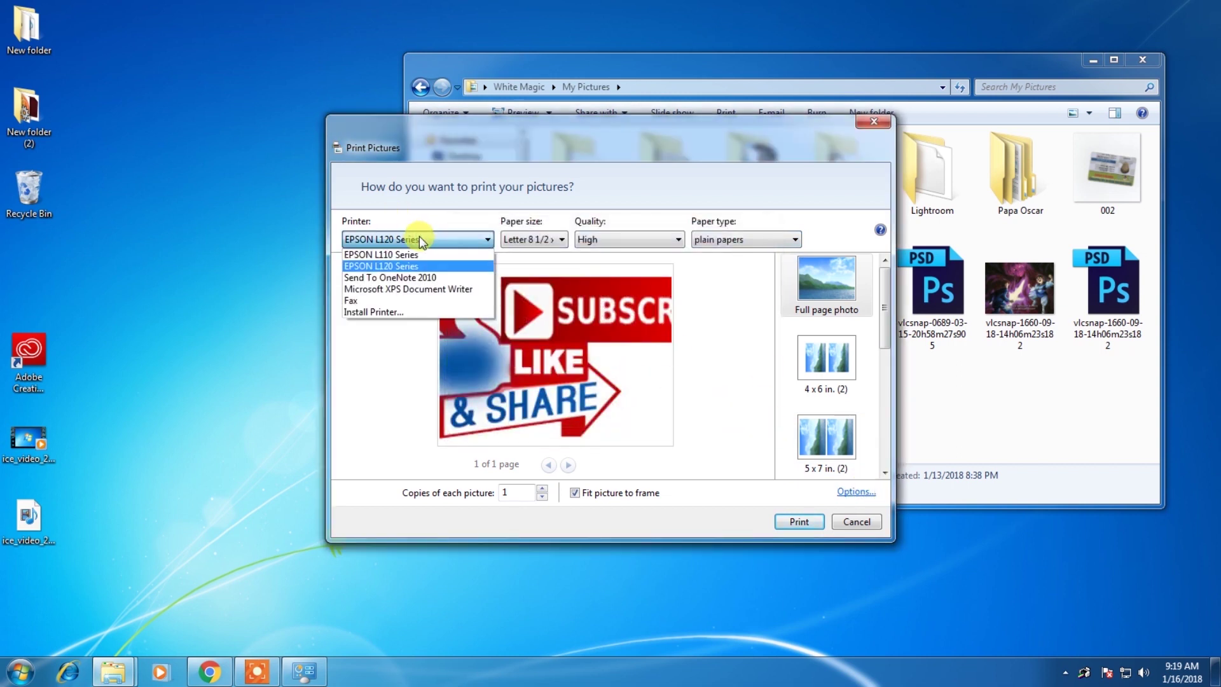
# Switch the printer to EPSON L110 Series and set its paper type to Epson Matte
pyautogui.click(418, 254)
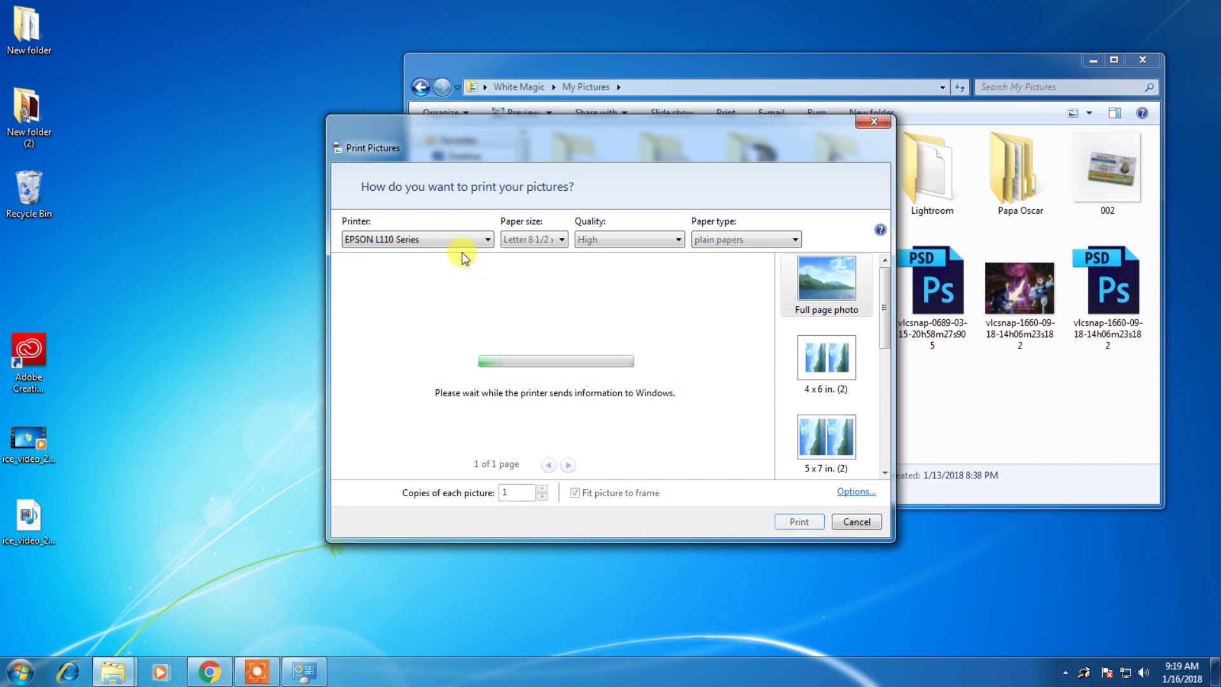
pyautogui.click(856, 494)
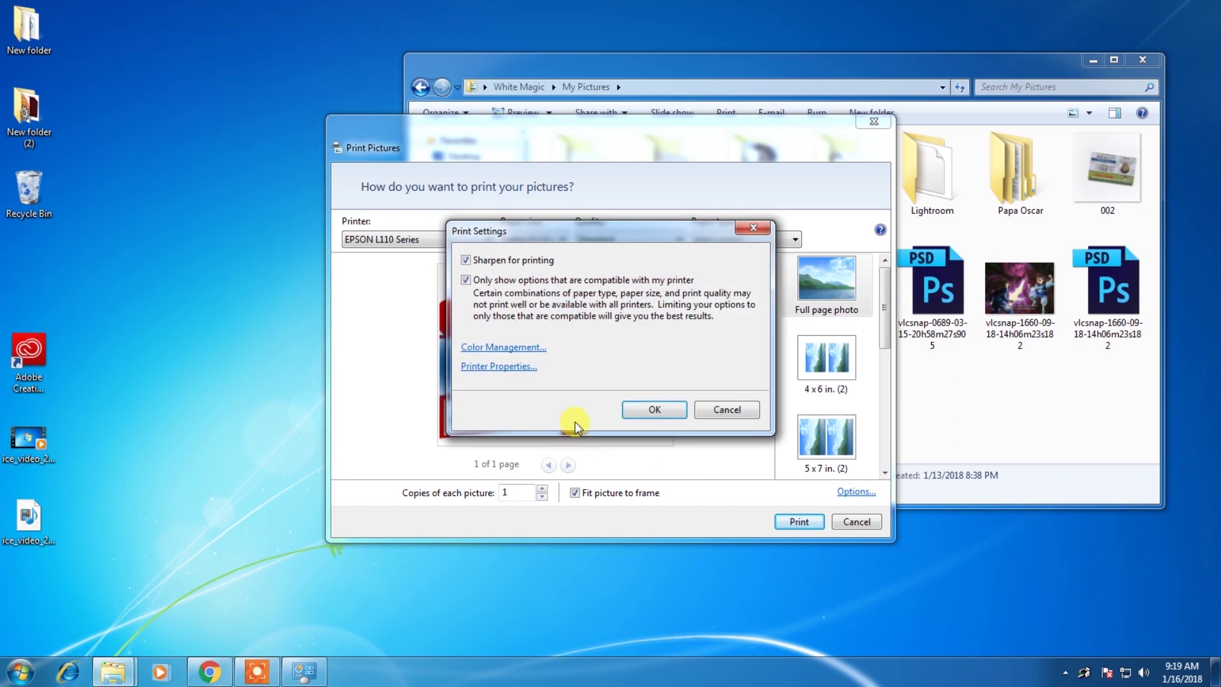
pyautogui.click(508, 368)
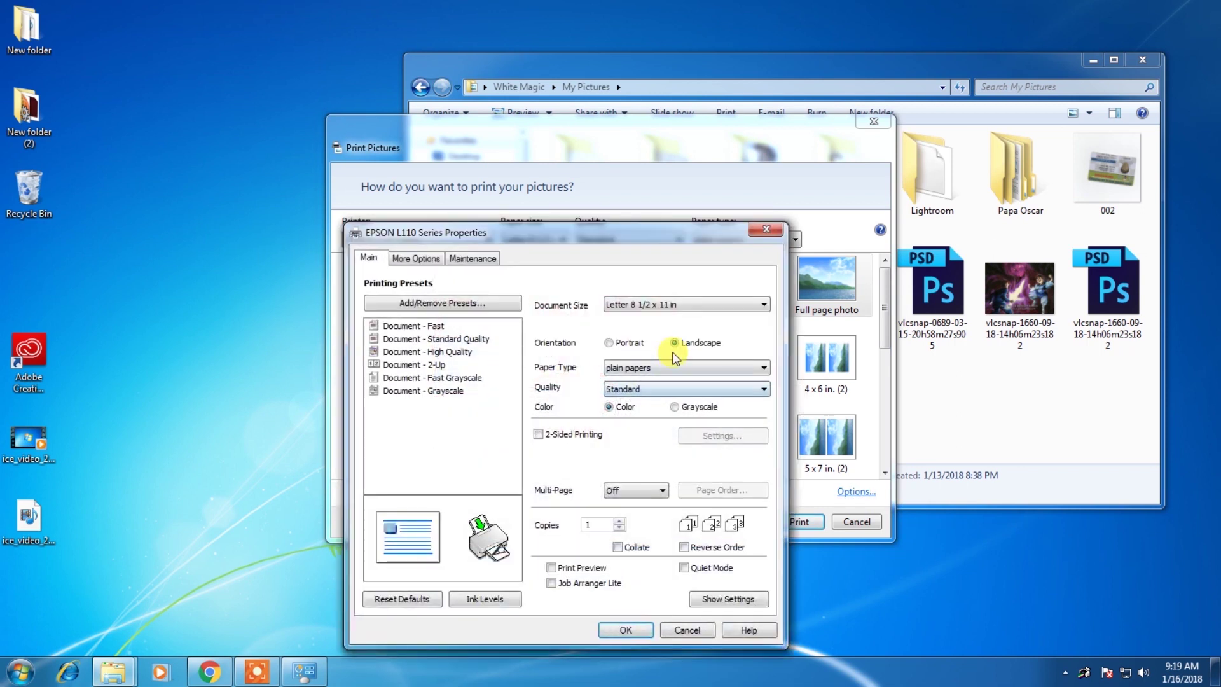
pyautogui.click(685, 367)
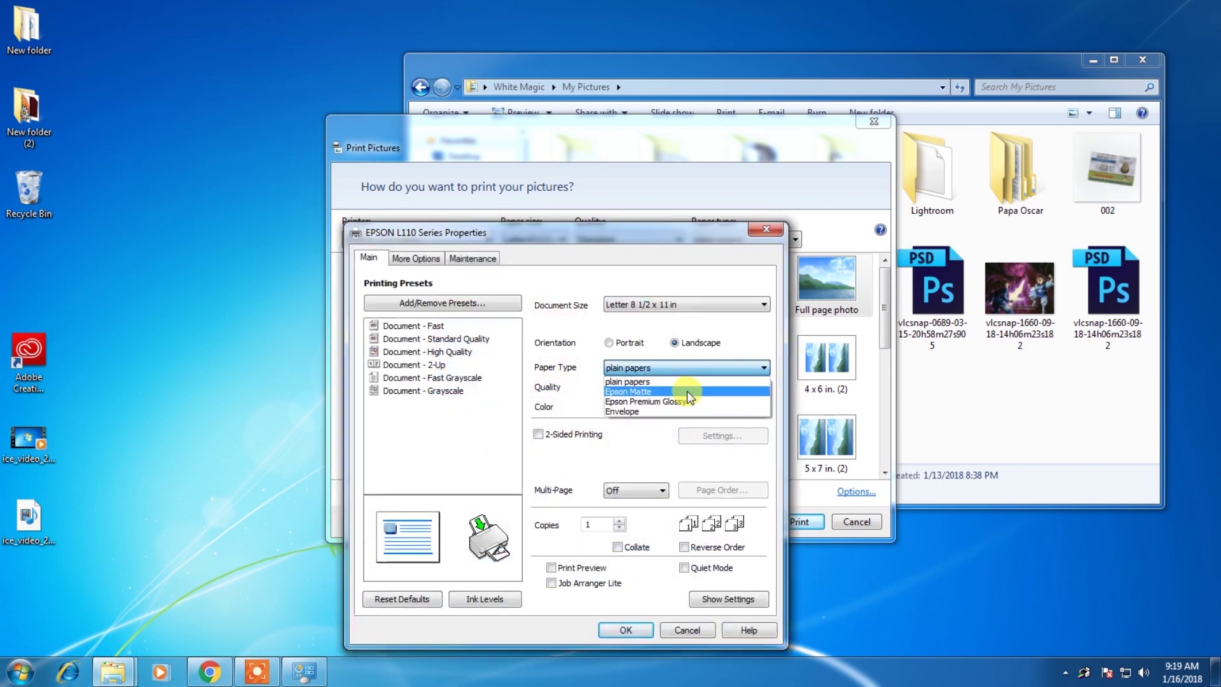
pyautogui.click(691, 392)
# Try Epson Premium Glossy and plain papers, then settle on Epson Matte and confirm the properties
pyautogui.click(691, 368)
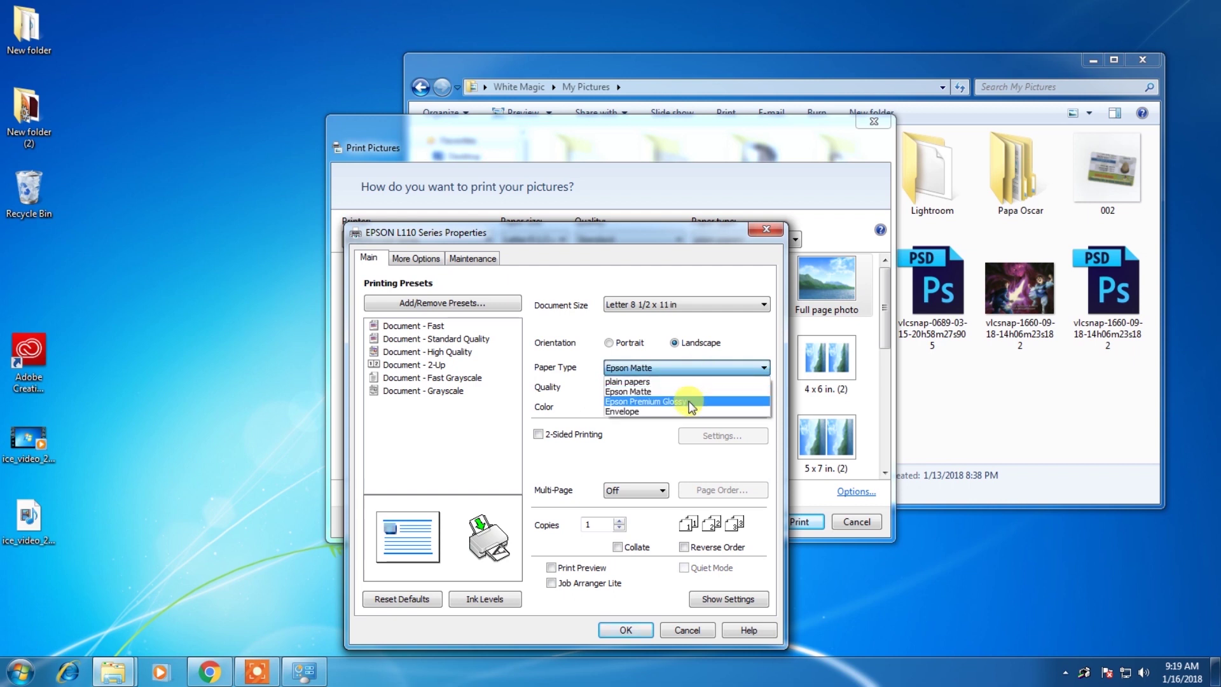
pyautogui.click(691, 402)
pyautogui.click(692, 368)
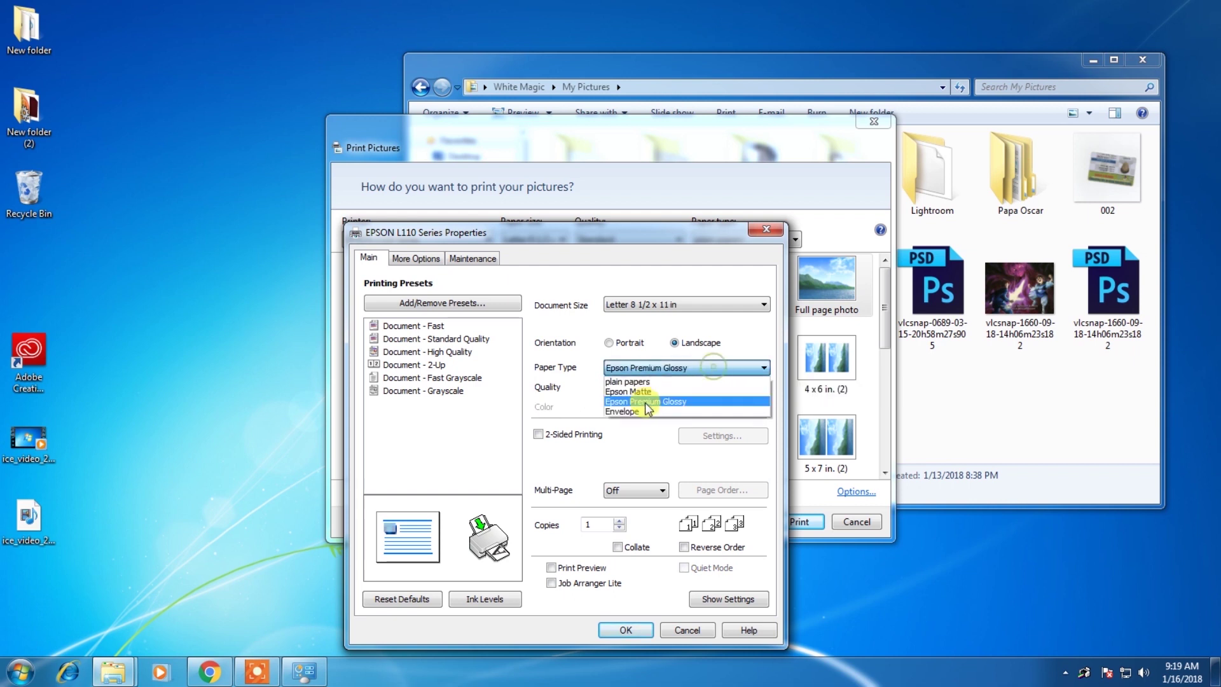
pyautogui.click(655, 393)
pyautogui.click(659, 368)
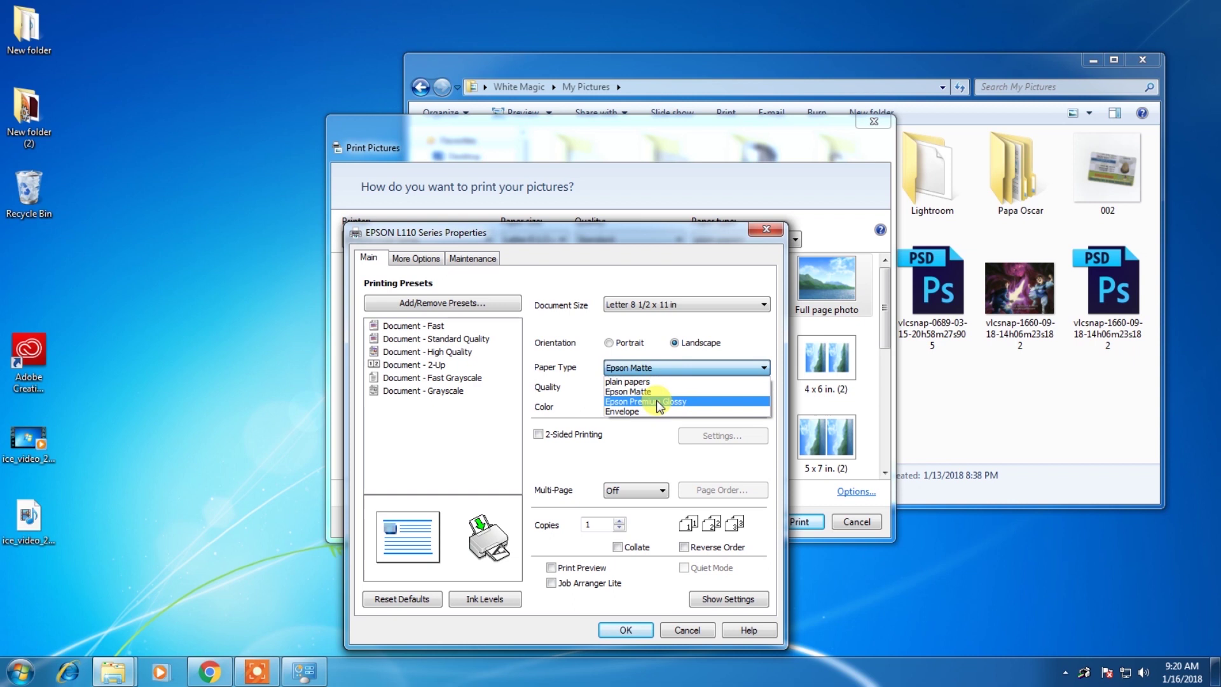
pyautogui.click(680, 369)
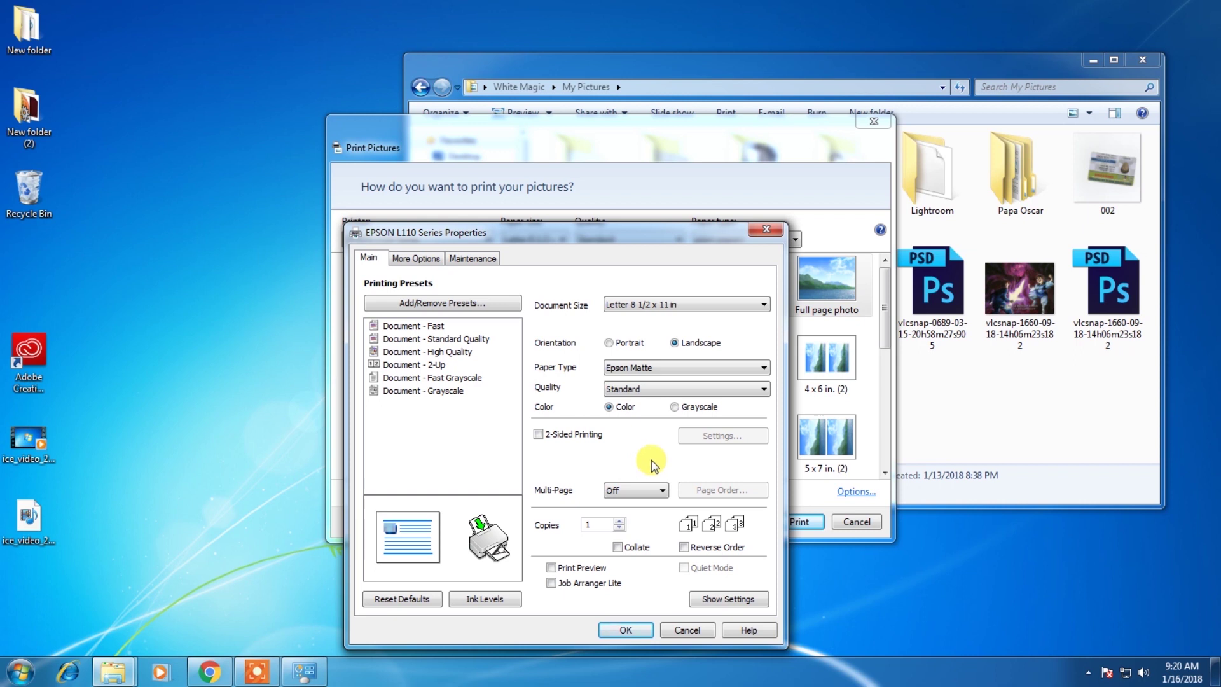
pyautogui.click(700, 367)
pyautogui.click(700, 380)
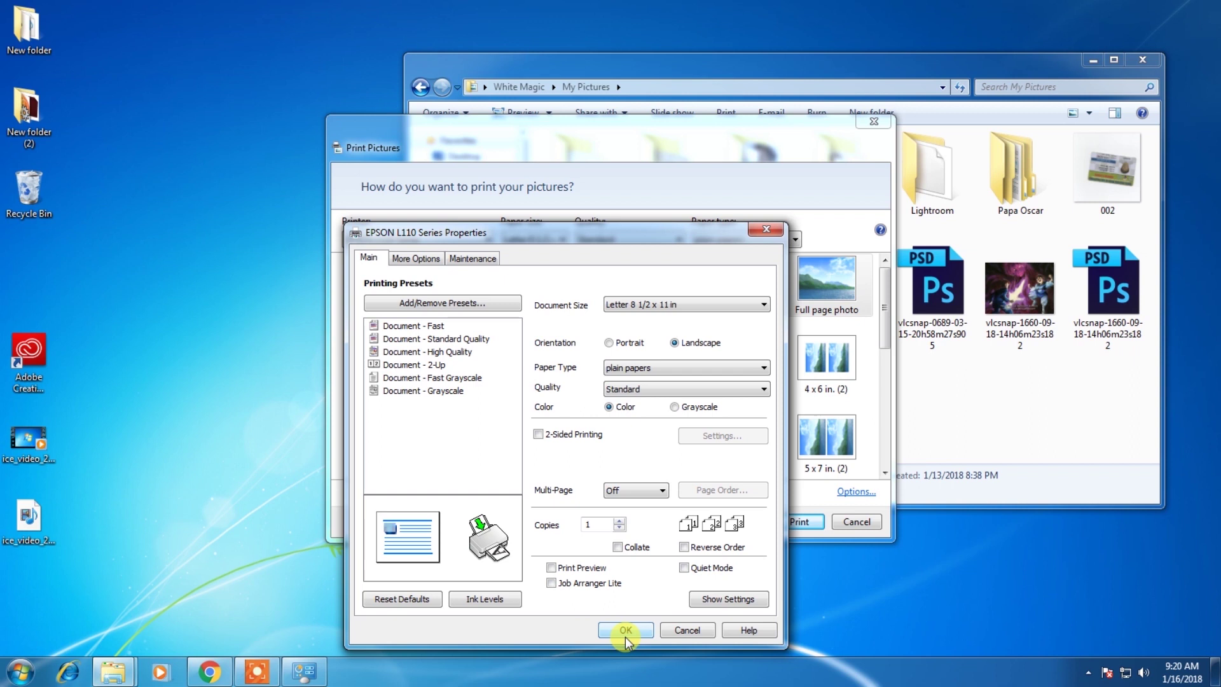
pyautogui.click(702, 367)
pyautogui.click(673, 389)
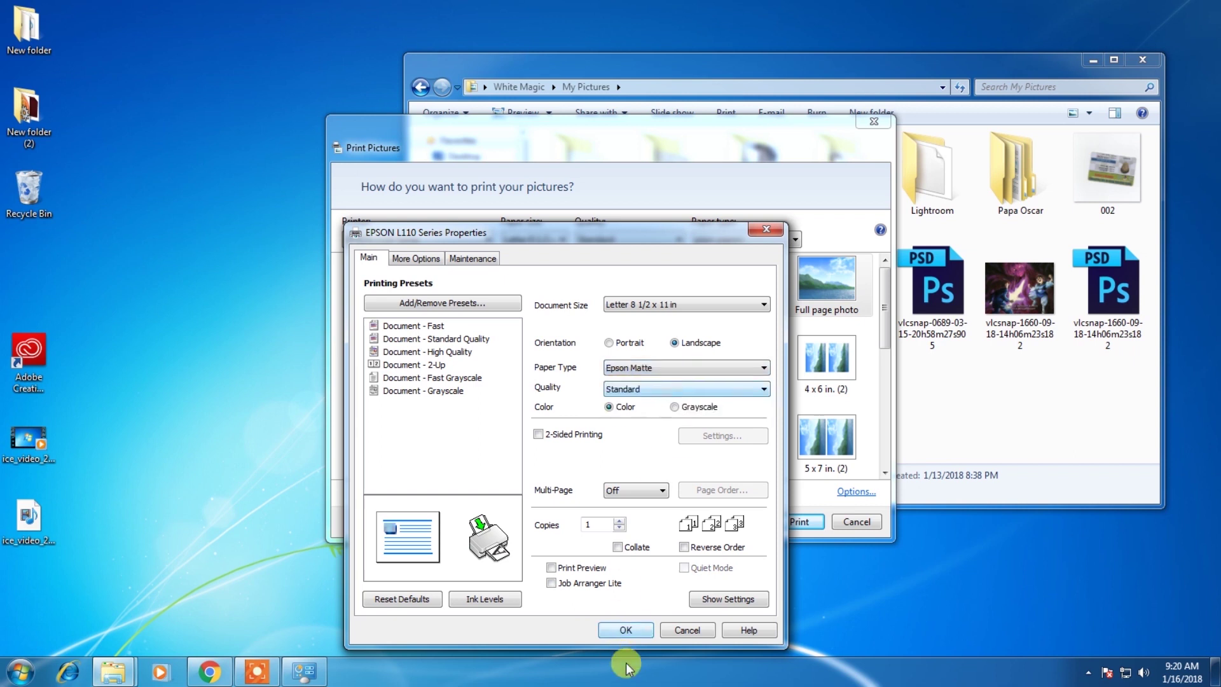
pyautogui.click(627, 628)
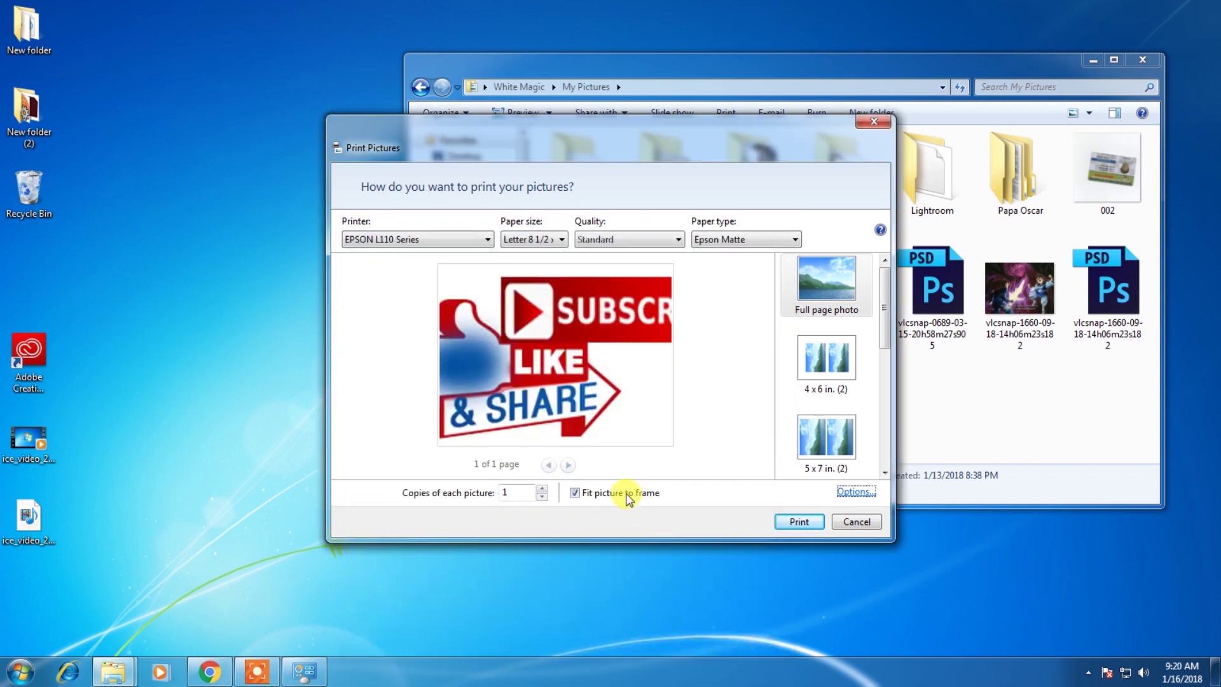
# Print Subscribed.png, permanently decline Epson's notification offer, close My Pictures and move the status monitor aside
pyautogui.click(792, 520)
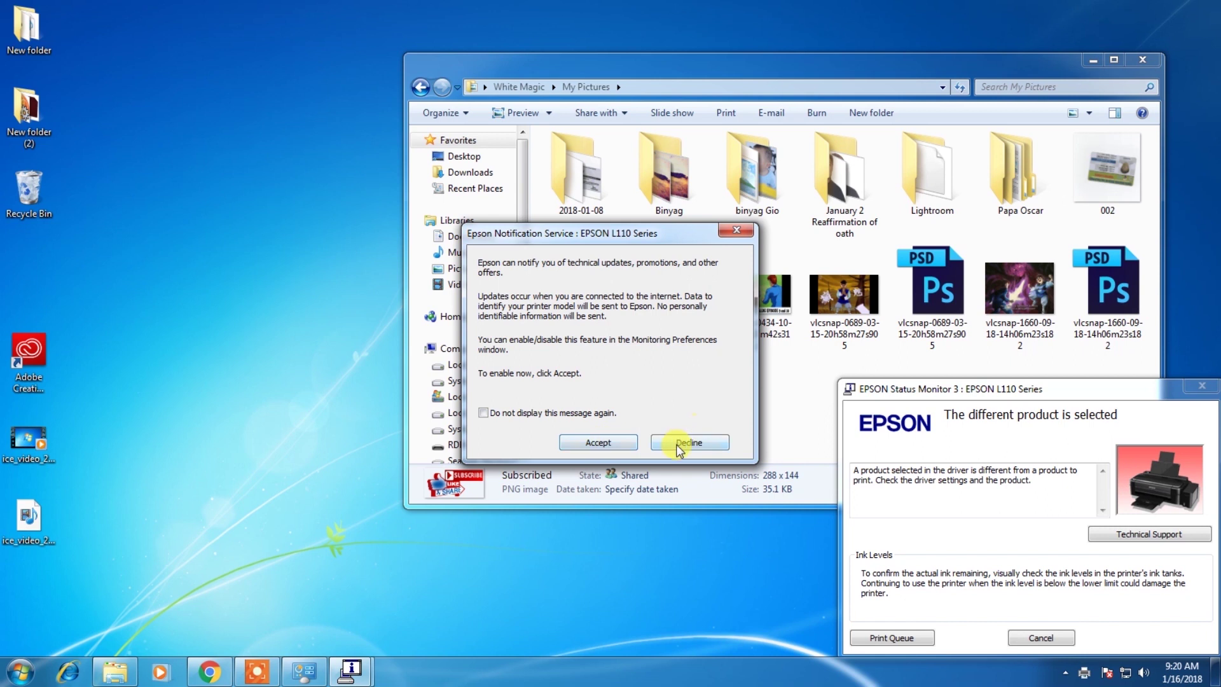
pyautogui.click(563, 415)
pyautogui.click(699, 444)
pyautogui.click(1143, 59)
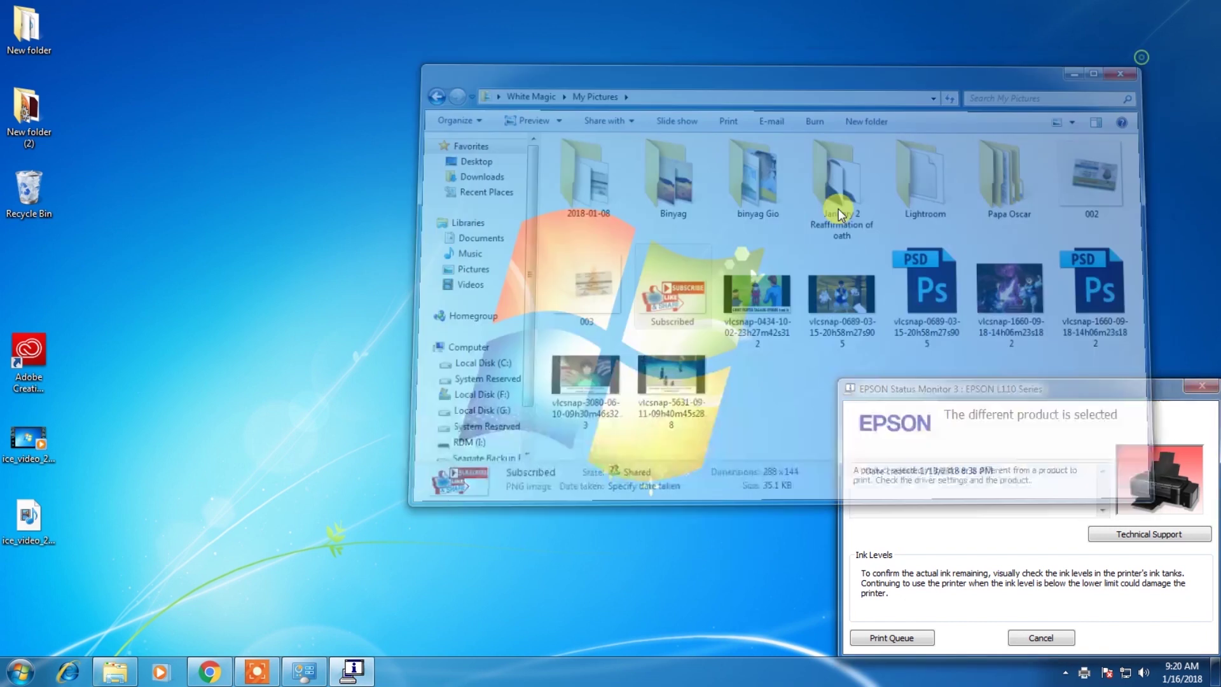
pyautogui.moveTo(1066, 389); pyautogui.dragTo(1032, 133)
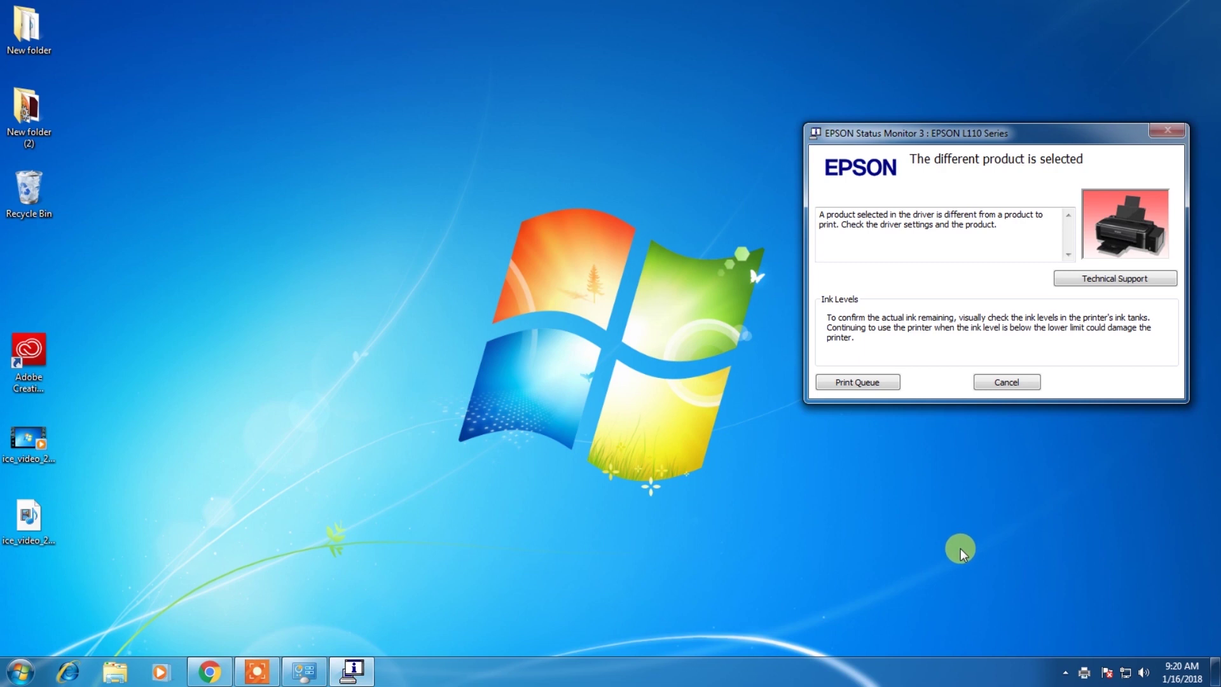
# Refresh the desktop using its right-click menu
pyautogui.rightClick(501, 194)
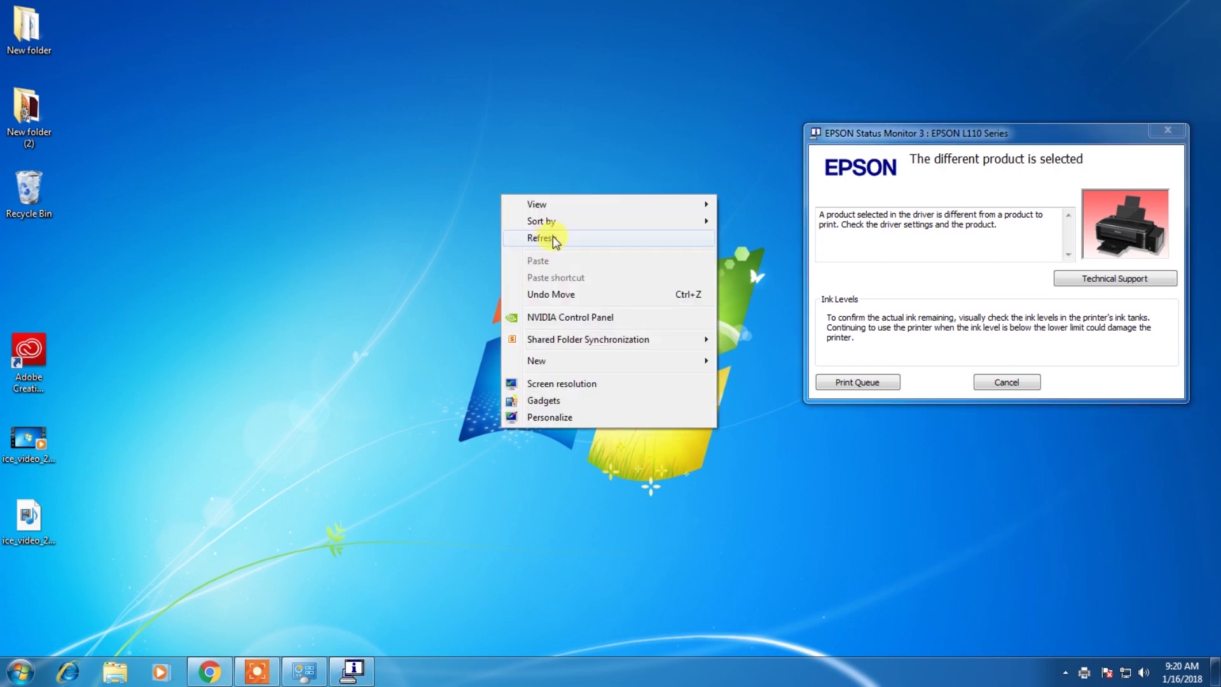
pyautogui.click(555, 240)
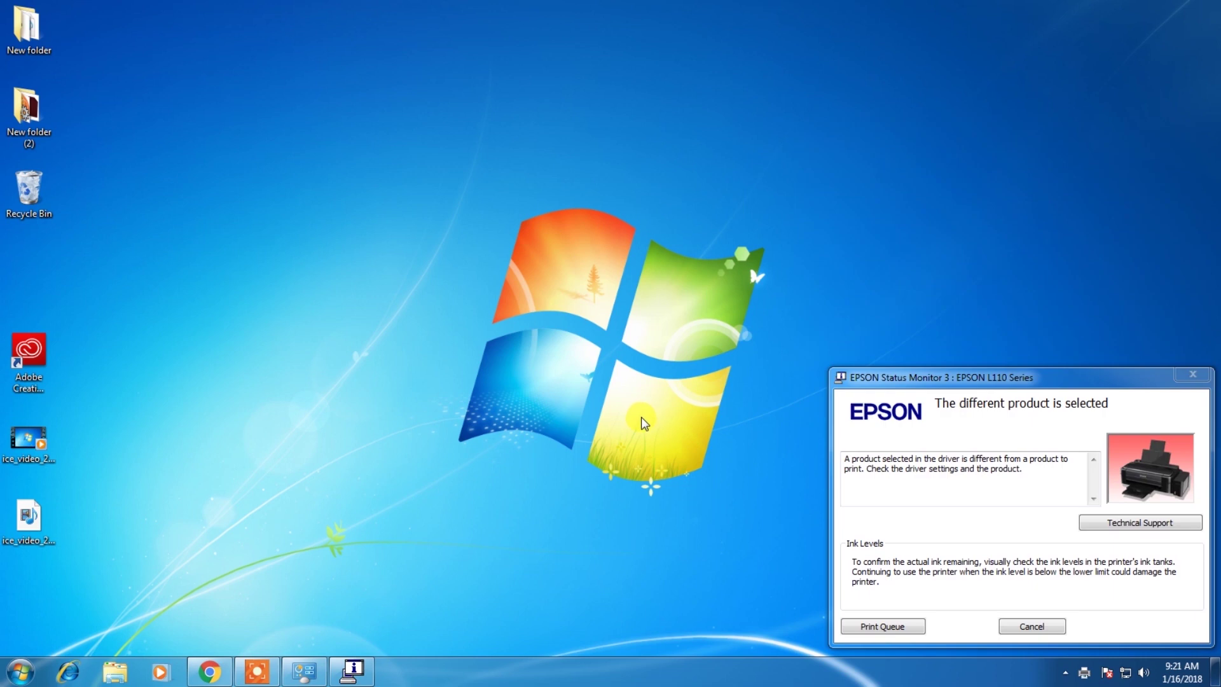